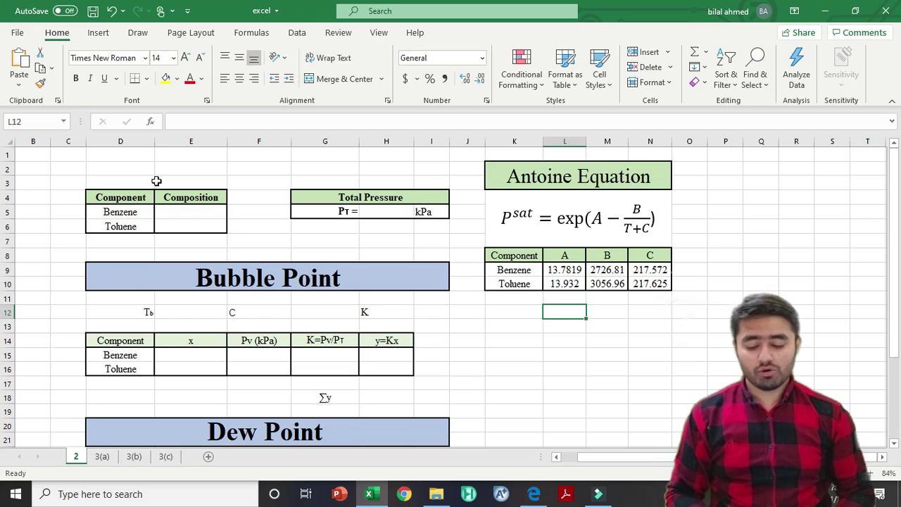
- Enter the benzene composition 0.3 in E5 and the toluene composition 0.7 in E6
{"action": "left_click", "coordinate": [186, 218]}
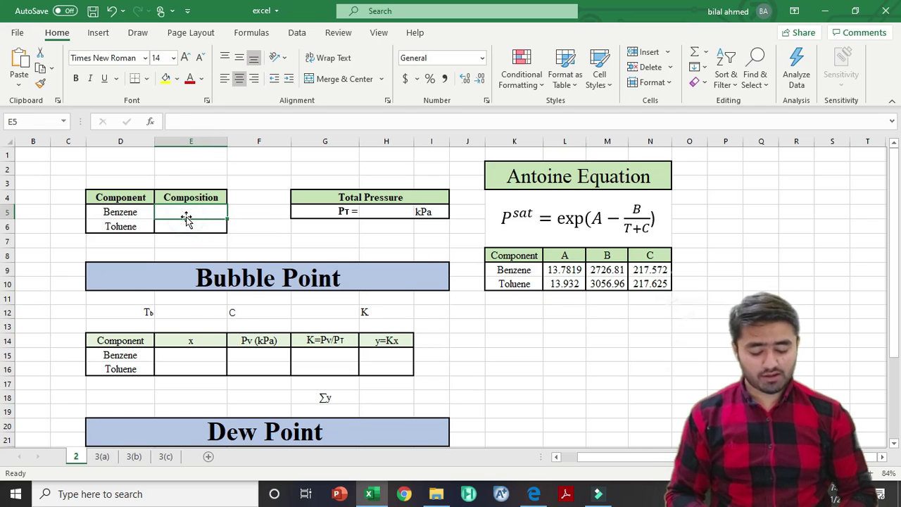
{"action": "type", "text": "03"}
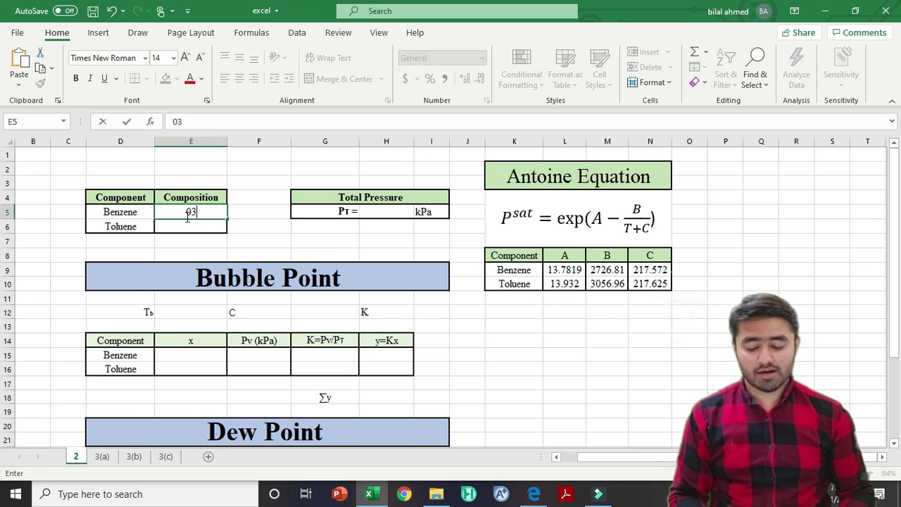
{"action": "left_click", "coordinate": [178, 122]}
{"action": "type", "text": "."}
{"action": "key", "text": "Return"}
{"action": "type", "text": "0.7"}
{"action": "key", "text": "Return"}
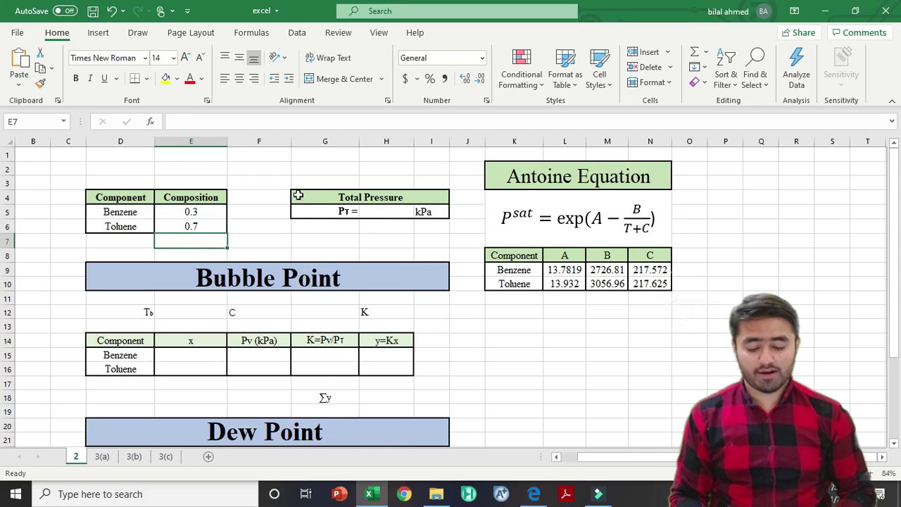
- Set the total pressure in H5 to 100 kPa
{"action": "left_click", "coordinate": [380, 212]}
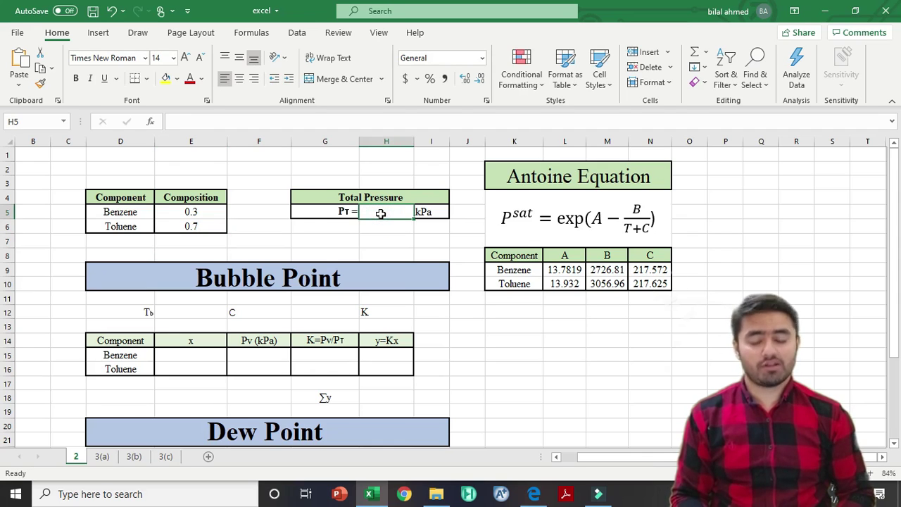
{"action": "type", "text": "100"}
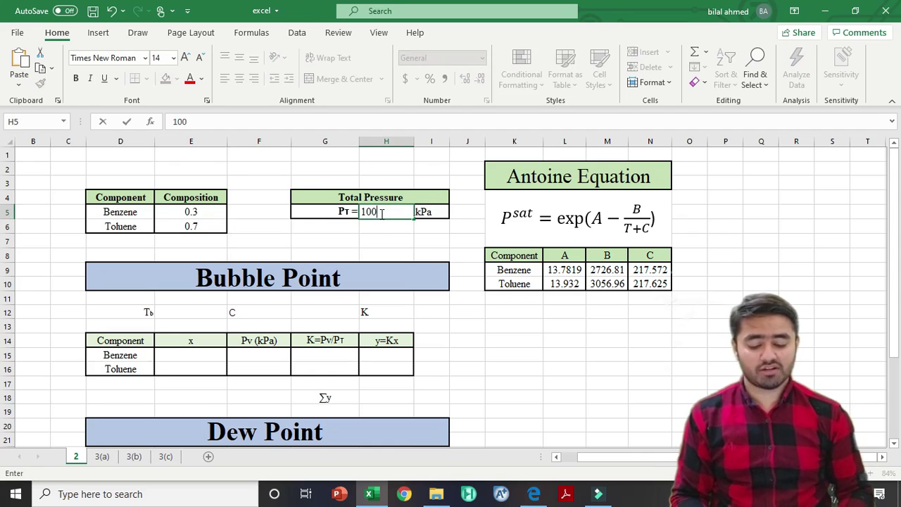
{"action": "key", "text": "Return"}
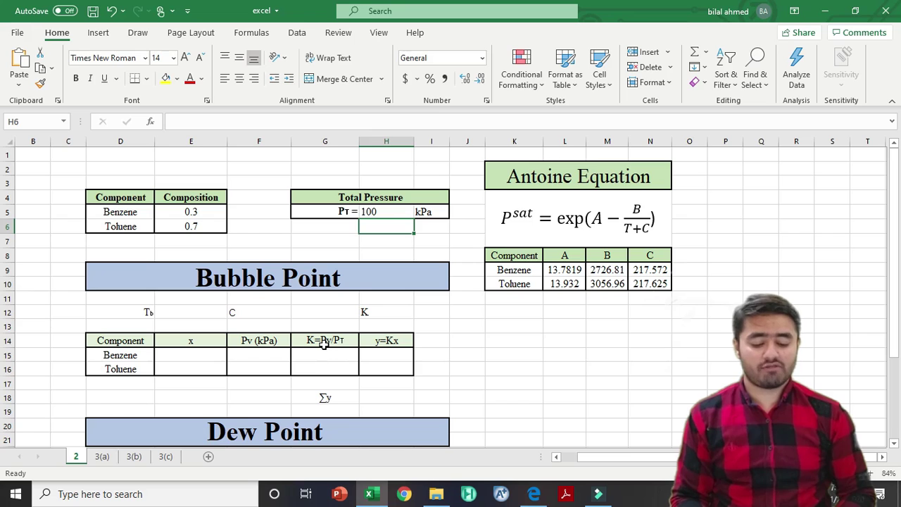
{"action": "left_click", "coordinate": [614, 182]}
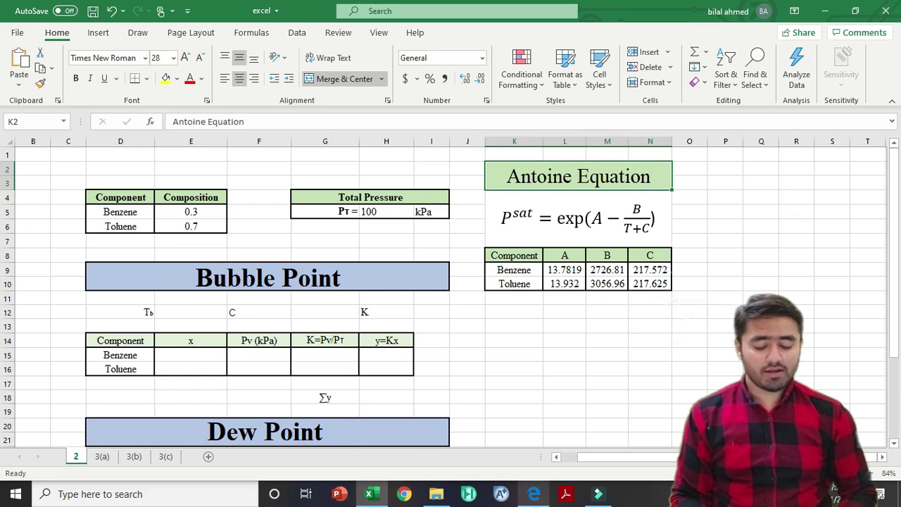
- Switch to the textbook PDF showing Table B.2's Antoine constants for benzene
{"action": "left_click", "coordinate": [534, 493]}
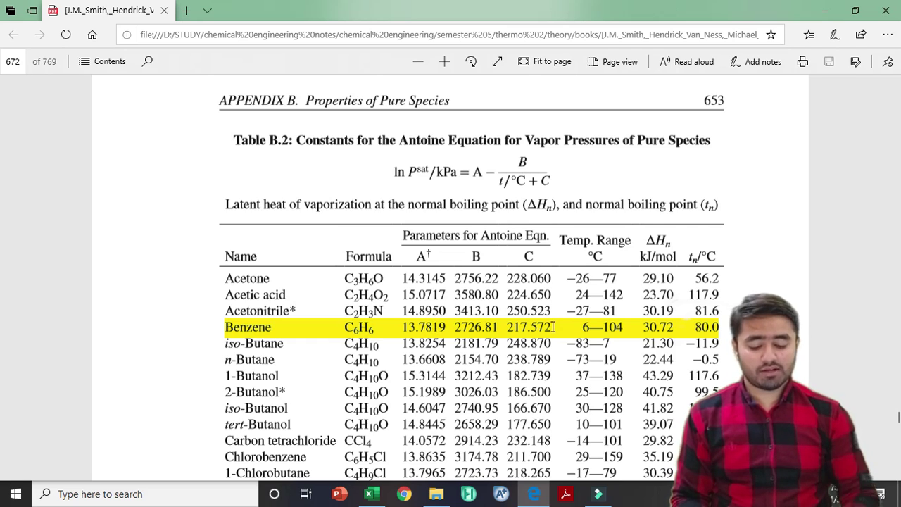
- Scroll to toluene's Antoine constants on page 654, then return to Excel
{"action": "scroll", "coordinate": [554, 327], "scroll_direction": "down", "scroll_amount": 12}
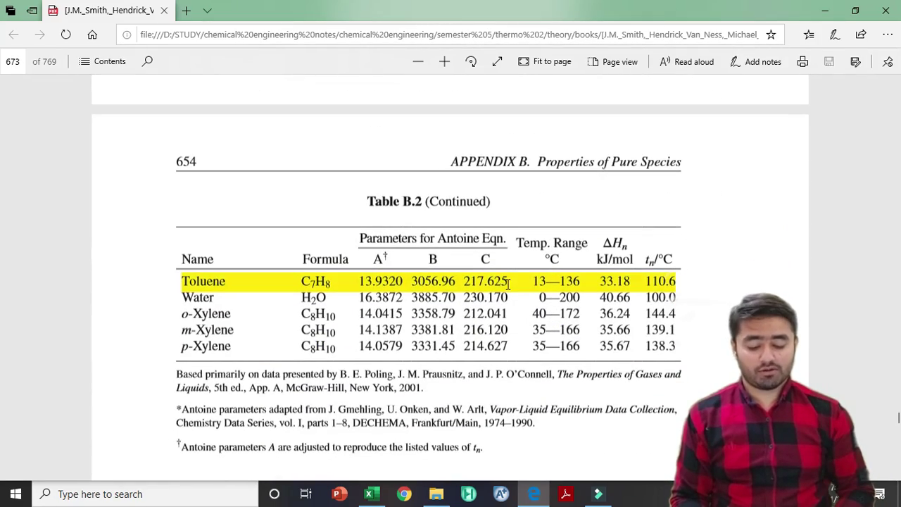
{"action": "left_click", "coordinate": [373, 493]}
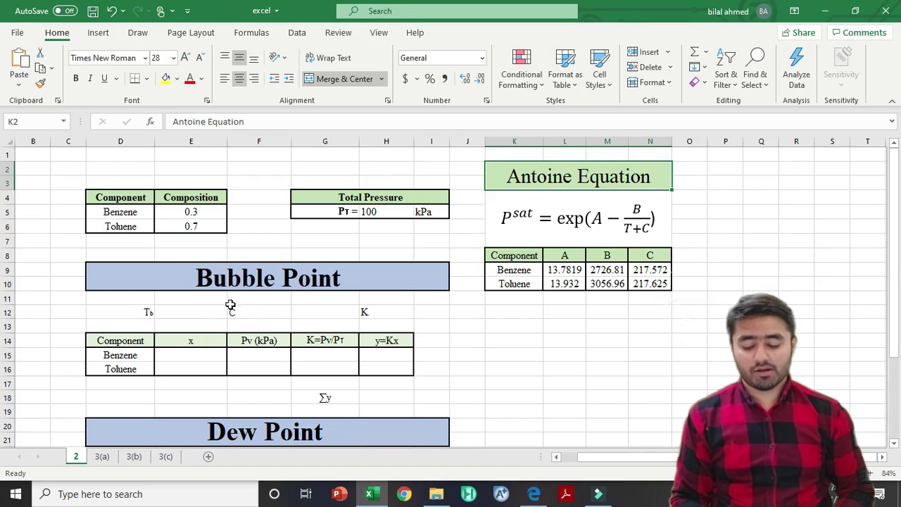
- Enter a 100 °C bubble-point guess in E12 and convert it to 373 K with =E12+273
{"action": "left_click", "coordinate": [201, 313]}
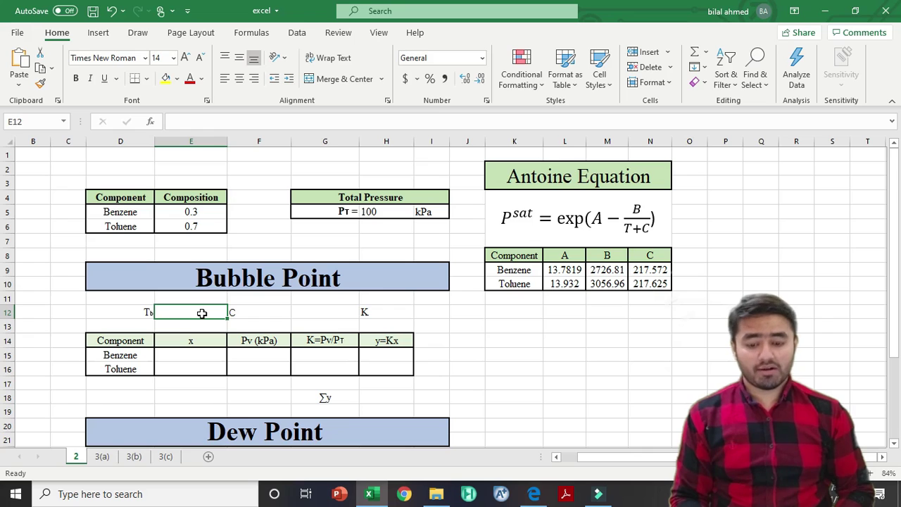
{"action": "type", "text": "100"}
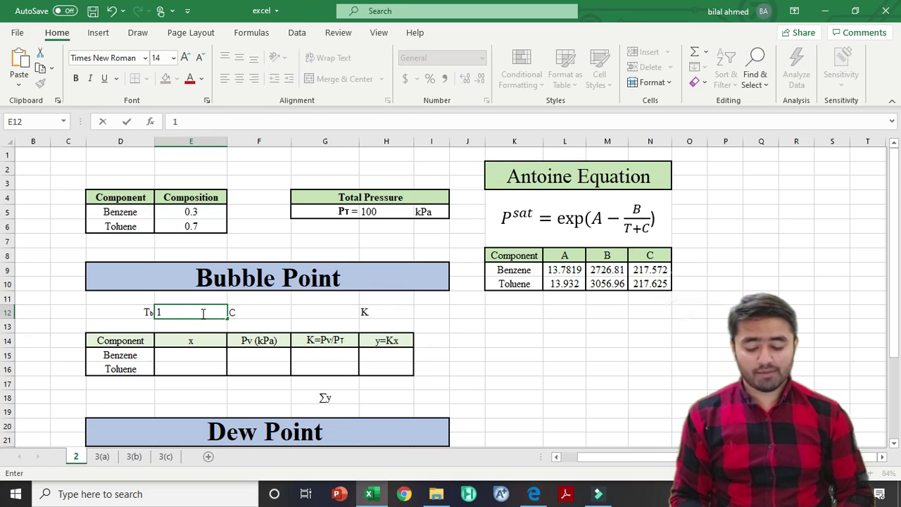
{"action": "left_click", "coordinate": [344, 308]}
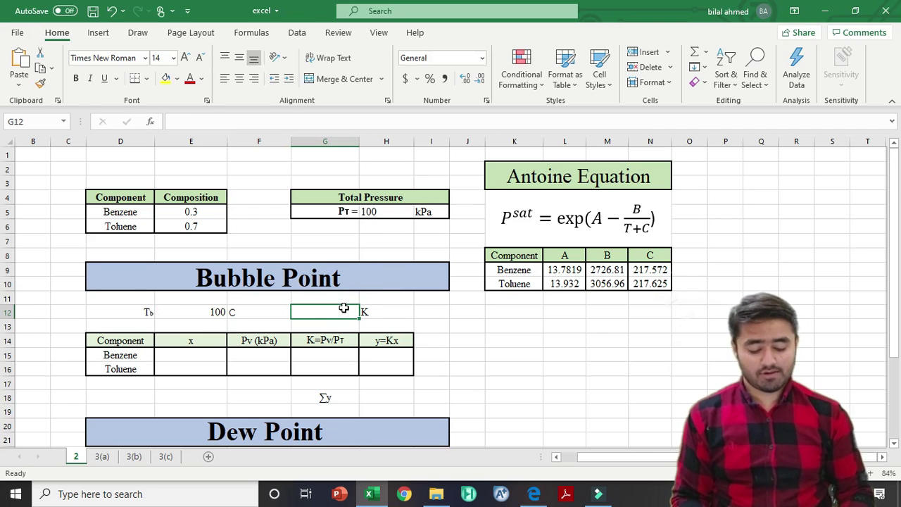
{"action": "type", "text": "="}
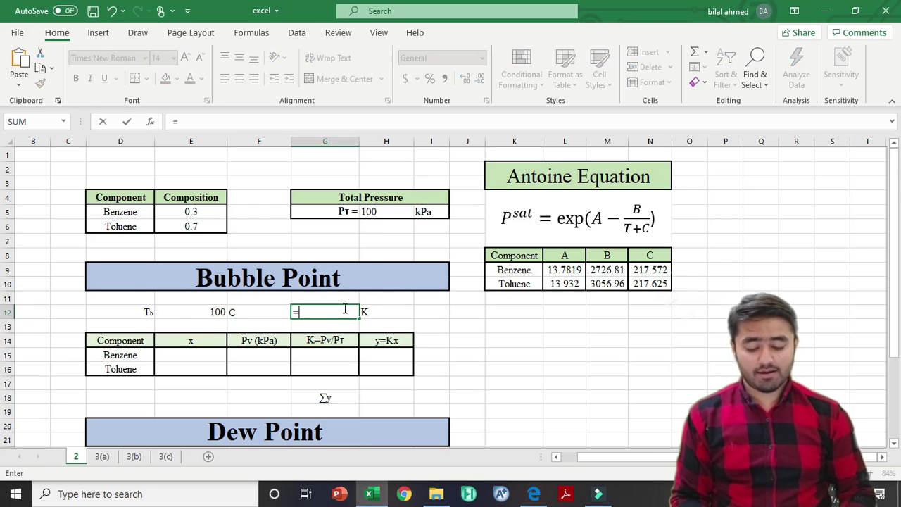
{"action": "left_click", "coordinate": [218, 313]}
{"action": "type", "text": "+273"}
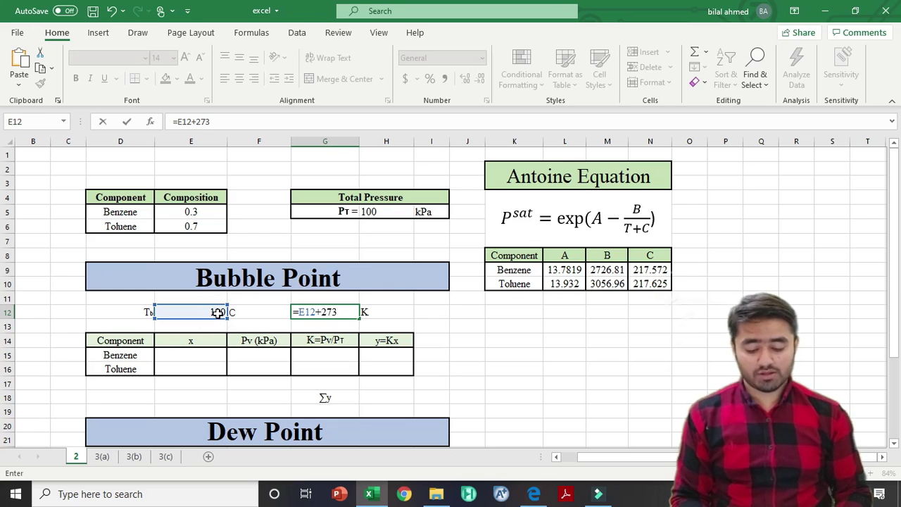
{"action": "key", "text": "Return"}
{"action": "scroll", "coordinate": [218, 314], "scroll_direction": "down", "scroll_amount": 2}
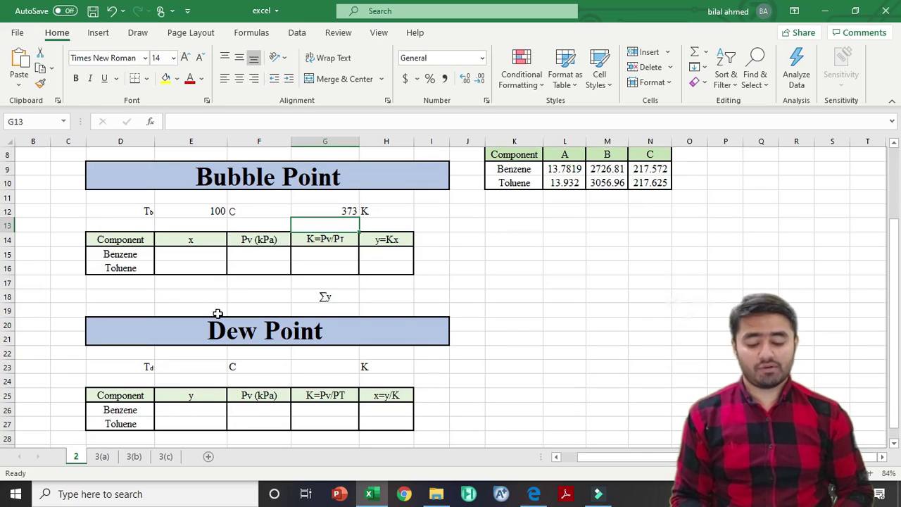
- Link E15 to E5 and E16 to E6 so the liquid fractions show 0.3 and 0.7
{"action": "left_click", "coordinate": [180, 253]}
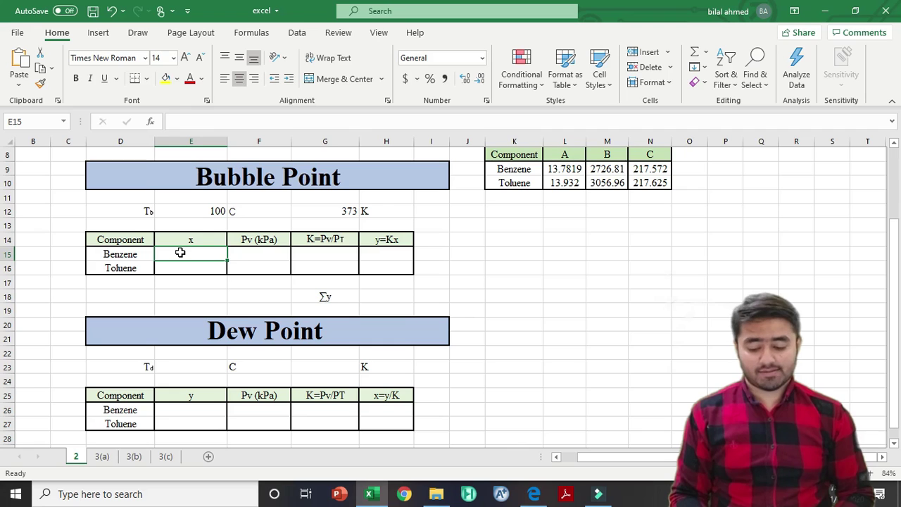
{"action": "double_click", "coordinate": [180, 252]}
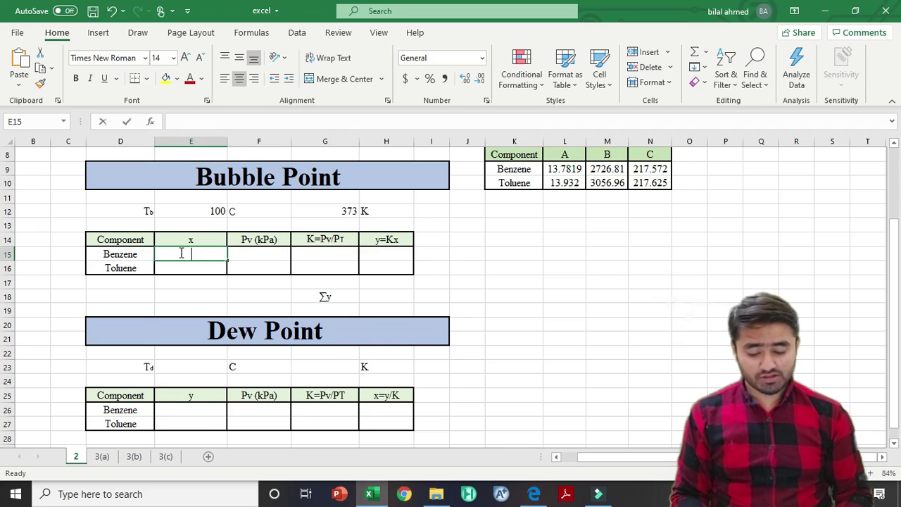
{"action": "type", "text": "="}
{"action": "scroll", "coordinate": [180, 251], "scroll_direction": "up", "scroll_amount": 3}
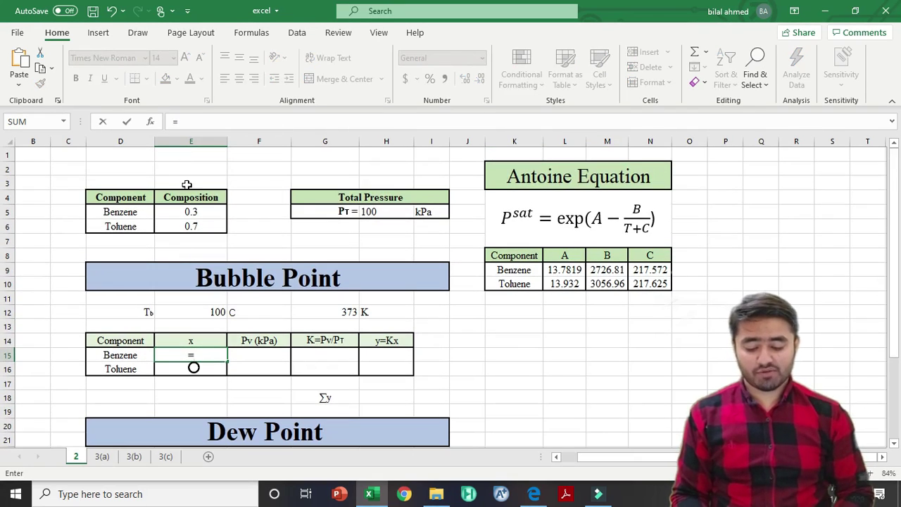
{"action": "left_click", "coordinate": [186, 213]}
{"action": "key", "text": "Return"}
{"action": "type", "text": "="}
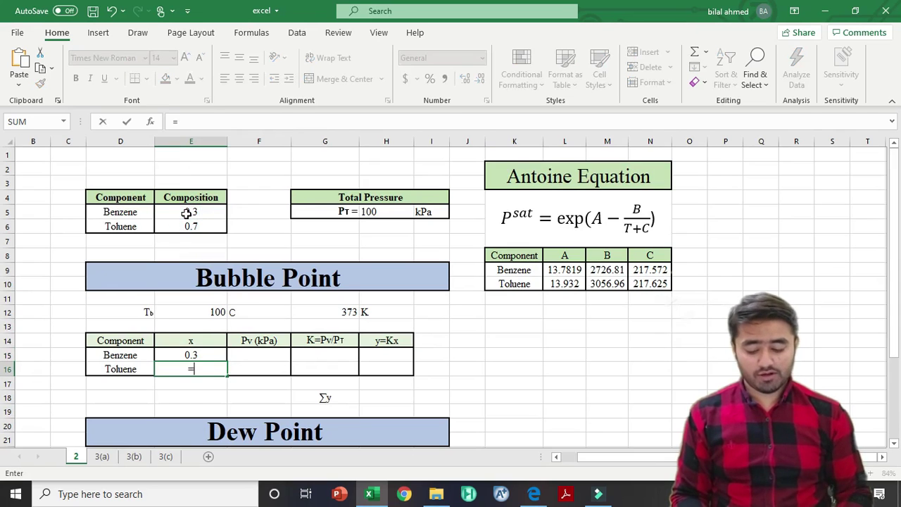
{"action": "left_click", "coordinate": [183, 227]}
{"action": "key", "text": "Return"}
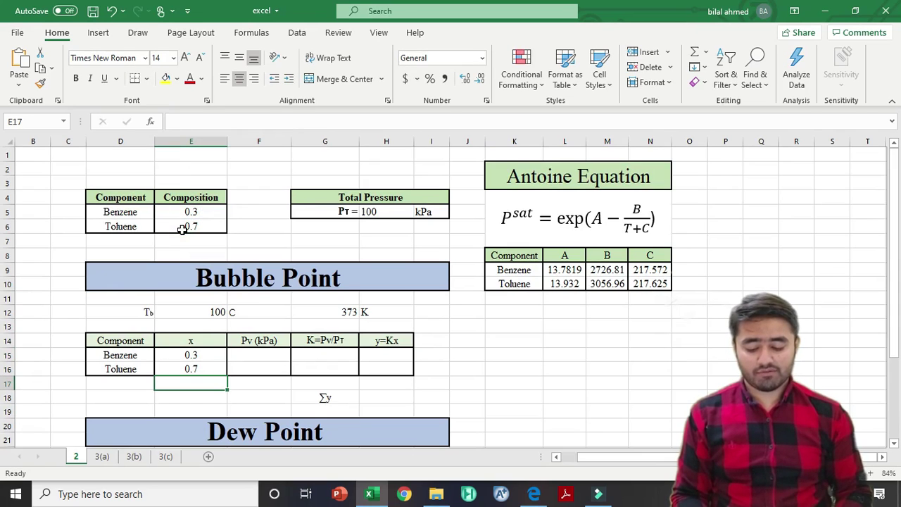
{"action": "left_click", "coordinate": [274, 355]}
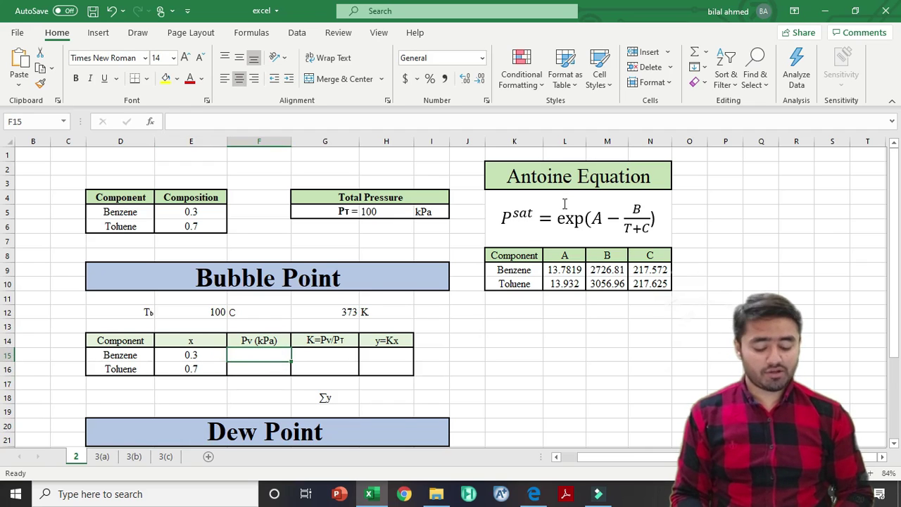
- Begin benzene's =EXP Antoine formula in F15 using constants A, B and temperature E12
{"action": "type", "text": "="}
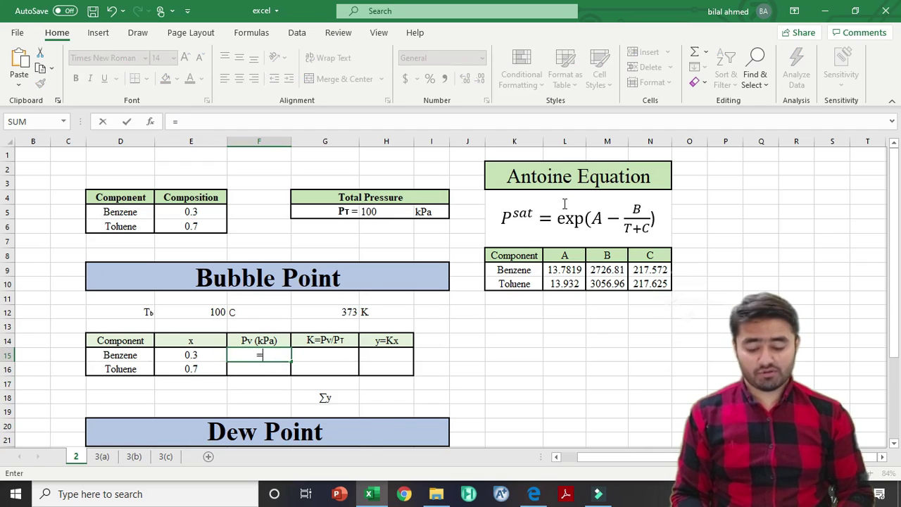
{"action": "type", "text": "exp(("}
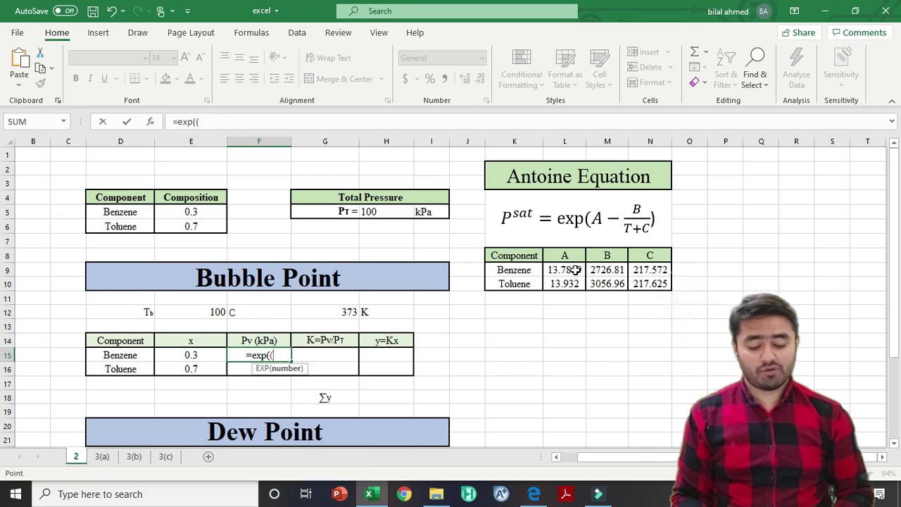
{"action": "left_click", "coordinate": [576, 270]}
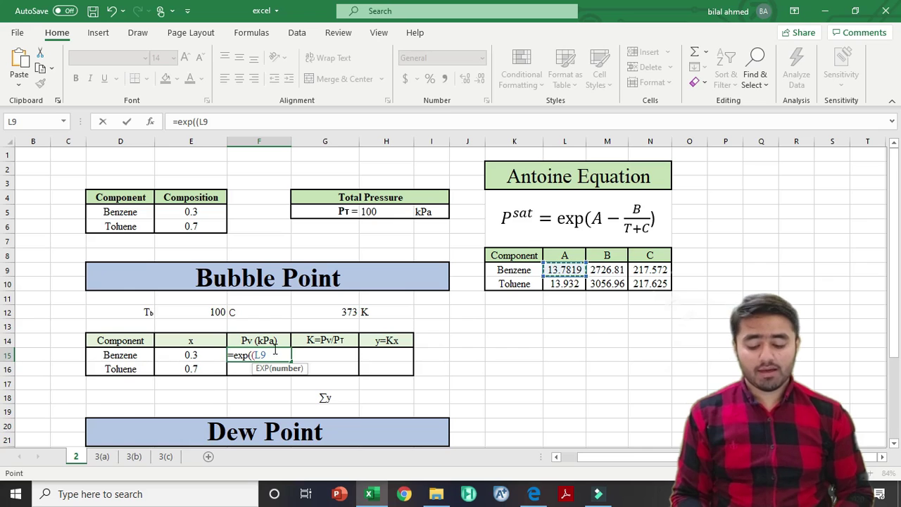
{"action": "type", "text": "="}
{"action": "left_click", "coordinate": [211, 125]}
{"action": "key", "text": "BackSpace"}
{"action": "type", "text": ")-("}
{"action": "left_click", "coordinate": [611, 273]}
{"action": "type", "text": "/("}
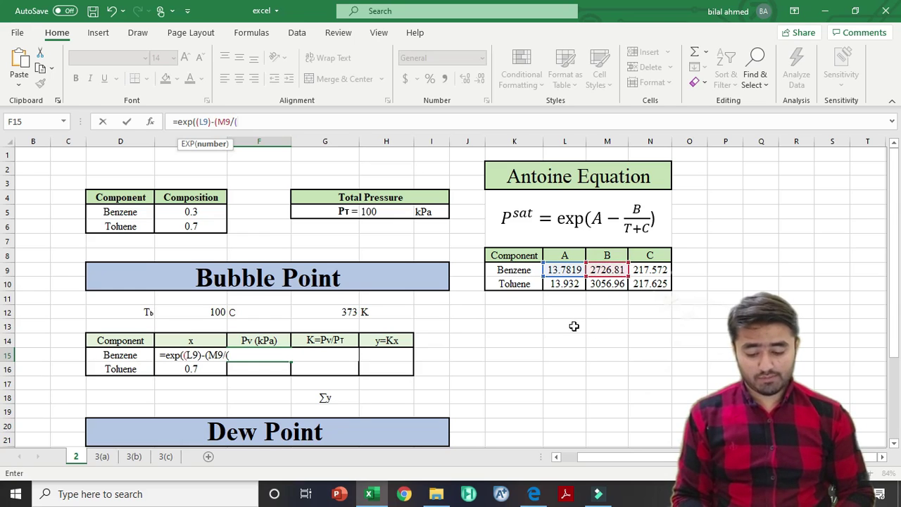
{"action": "left_click", "coordinate": [204, 312]}
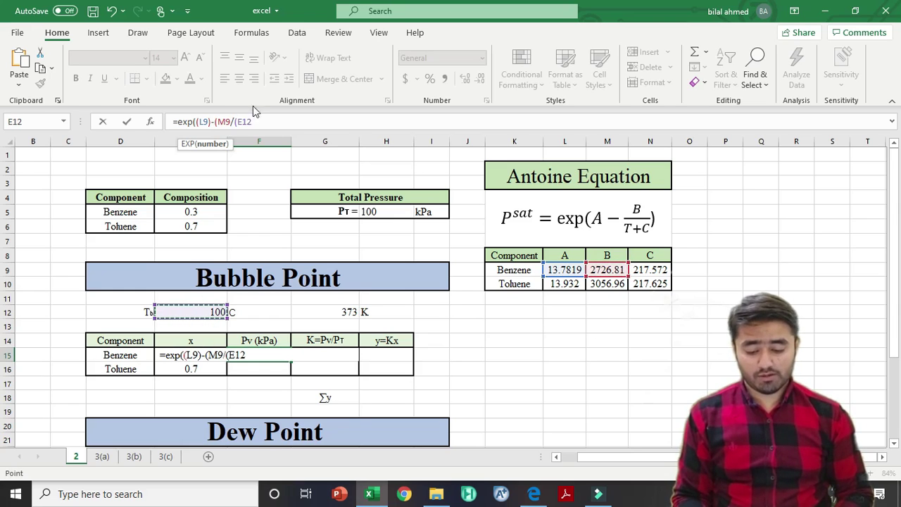
- Make the temperature reference absolute, add constant C, and copy the formula down to toluene
{"action": "left_click", "coordinate": [239, 122]}
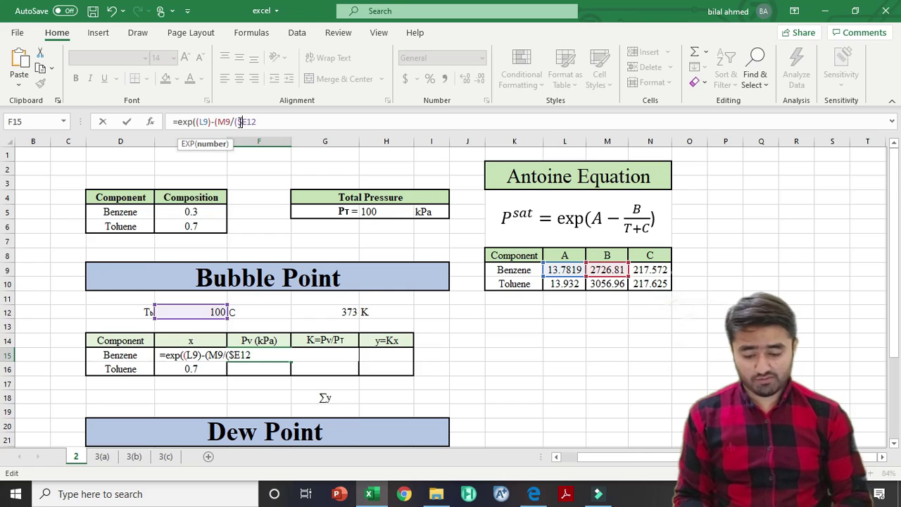
{"action": "key", "text": "F4"}
{"action": "type", "text": "+"}
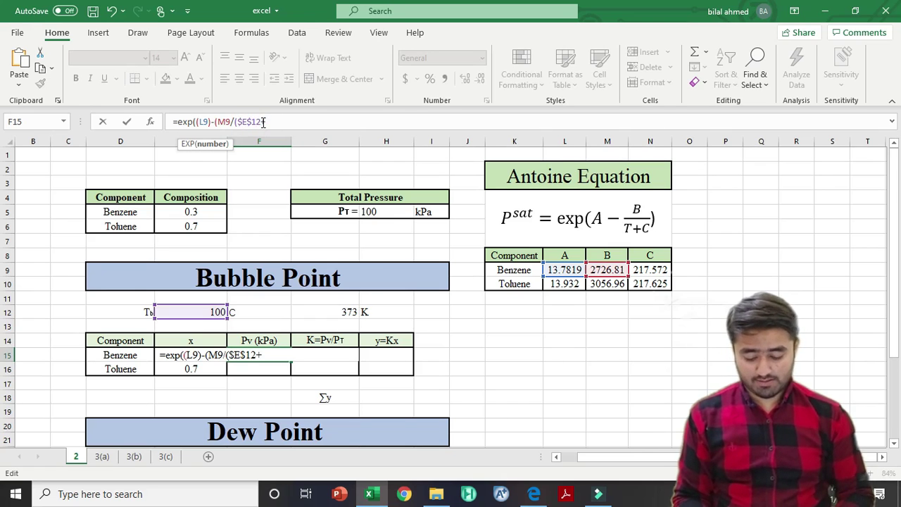
{"action": "left_click", "coordinate": [649, 270]}
{"action": "type", "text": ")))"}
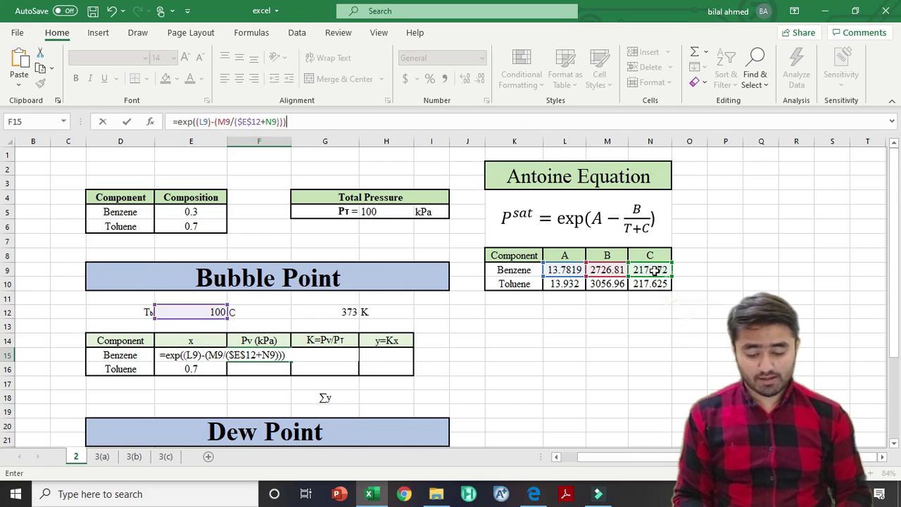
{"action": "key", "text": "Return"}
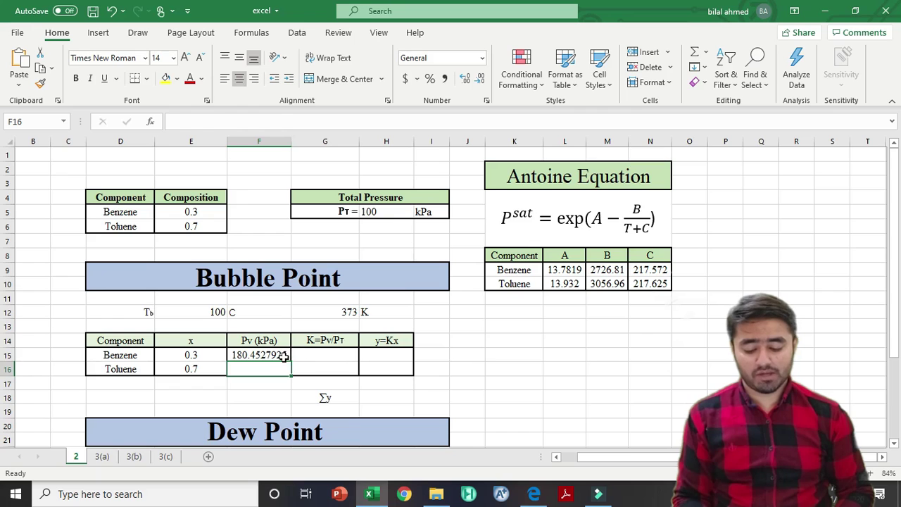
{"action": "left_click", "coordinate": [283, 355]}
{"action": "left_click_drag", "start_coordinate": [290, 363], "coordinate": [292, 374]}
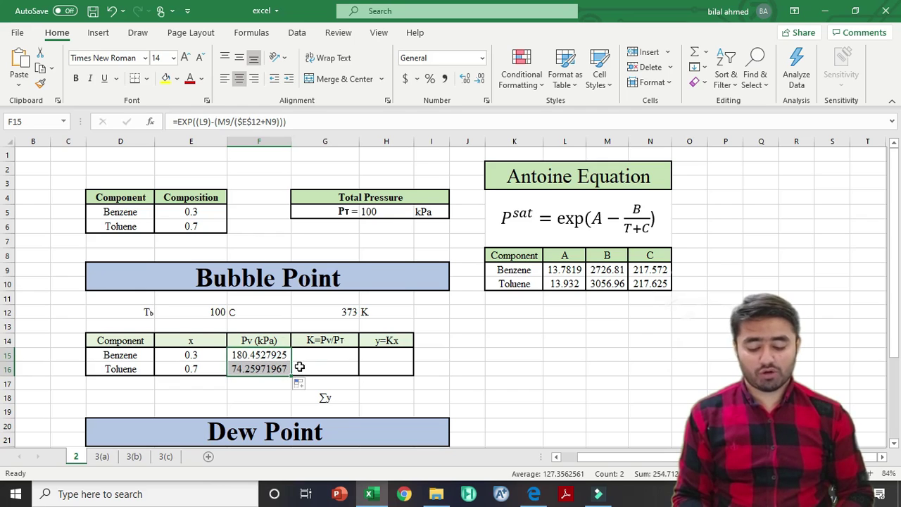
- Compute K-values as =F15/$H5 and fill down, giving 1.804527925 and 0.742597197
{"action": "left_click", "coordinate": [321, 357]}
{"action": "type", "text": "="}
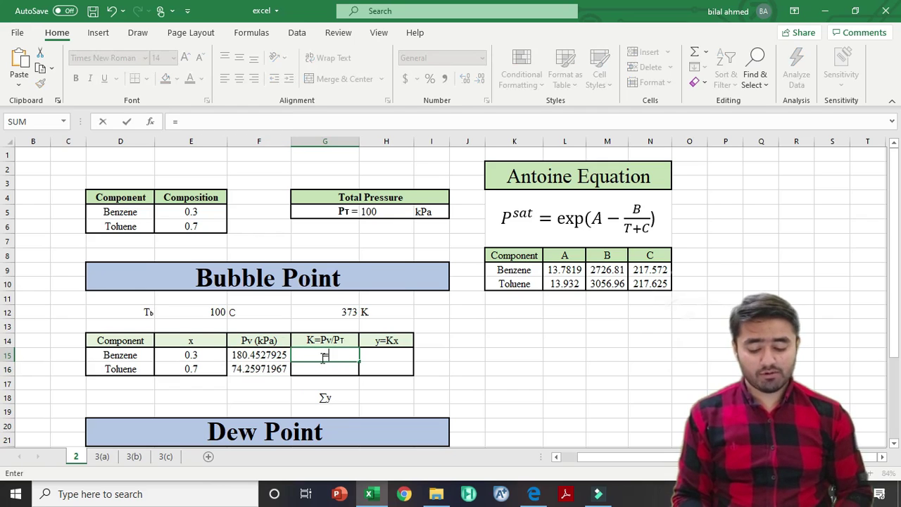
{"action": "left_click", "coordinate": [259, 356]}
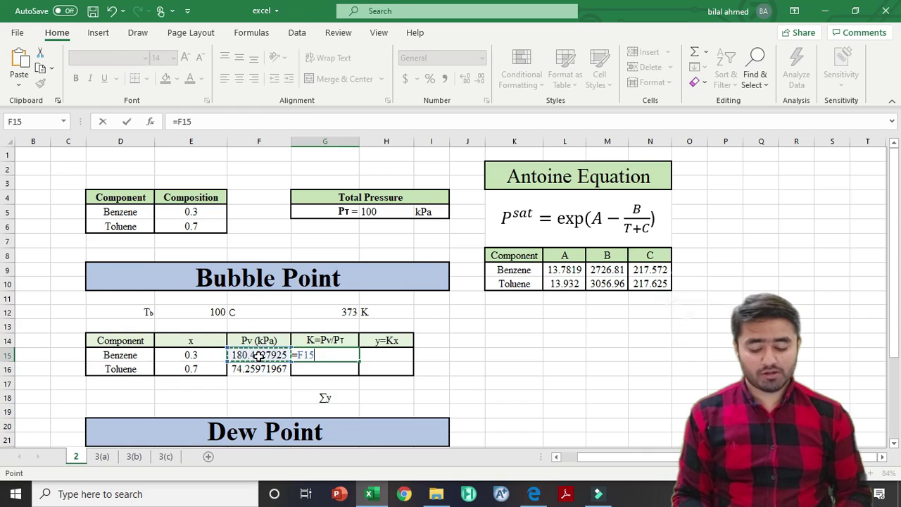
{"action": "type", "text": "/"}
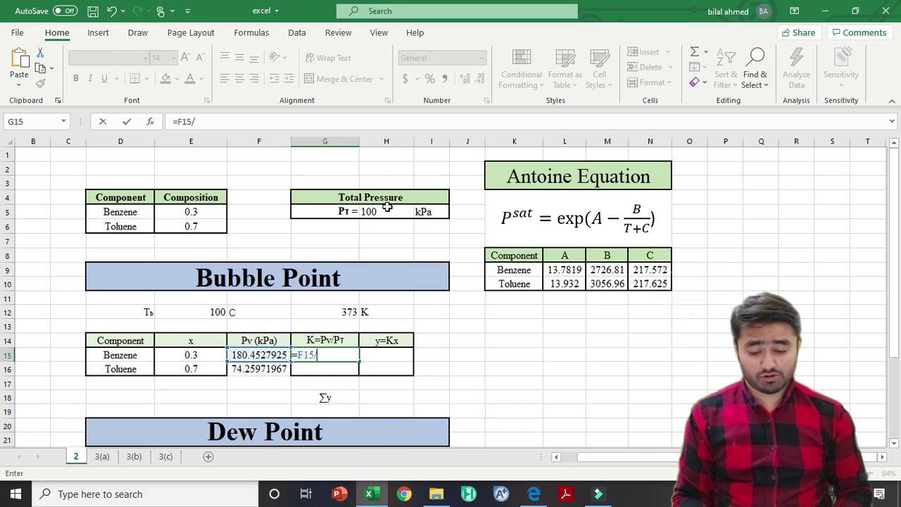
{"action": "left_click", "coordinate": [375, 211]}
{"action": "left_click", "coordinate": [195, 124]}
{"action": "type", "text": "$H$5"}
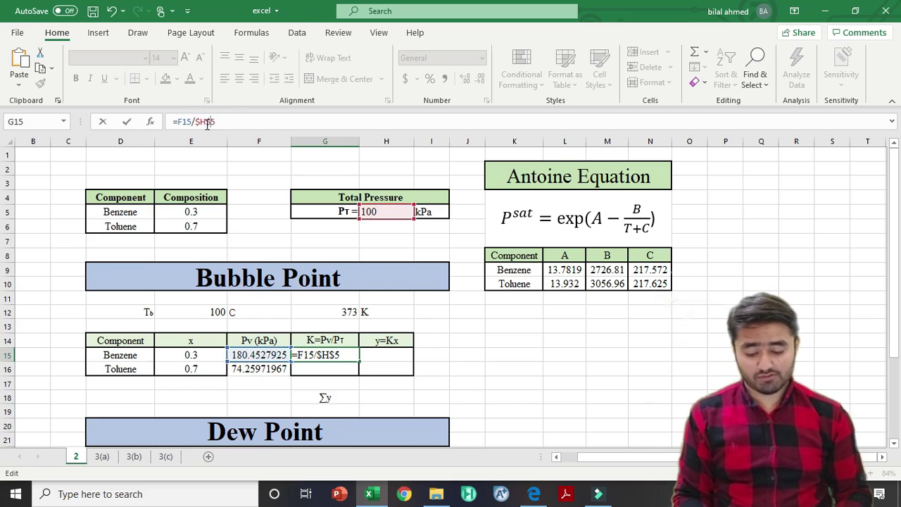
{"action": "key", "text": "Return"}
{"action": "left_click", "coordinate": [339, 344]}
{"action": "left_click", "coordinate": [330, 354]}
{"action": "left_click_drag", "start_coordinate": [359, 362], "coordinate": [359, 373]}
- Compute vapour fractions y=K·x with =G15*E15 for both components, giving 0.5413584 and 0.519818
{"action": "left_click", "coordinate": [382, 356]}
{"action": "type", "text": "="}
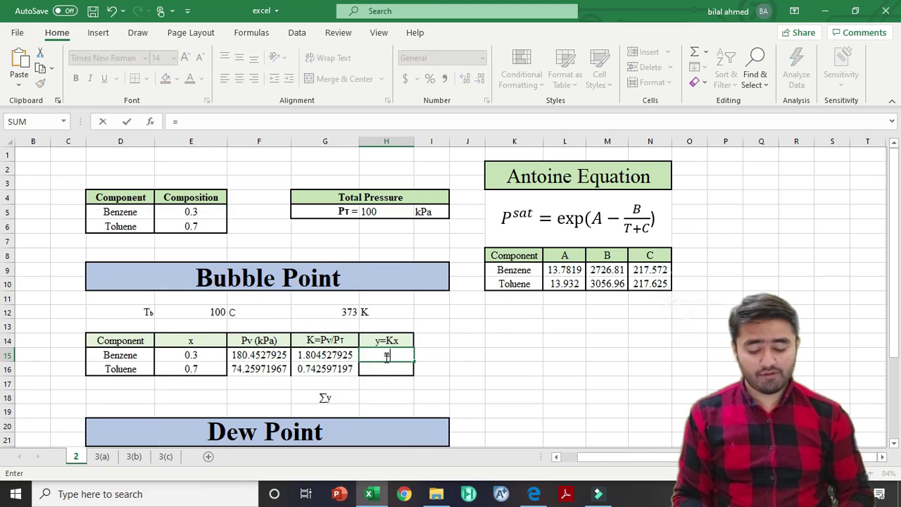
{"action": "left_click", "coordinate": [323, 357]}
{"action": "type", "text": "*"}
{"action": "left_click", "coordinate": [208, 356]}
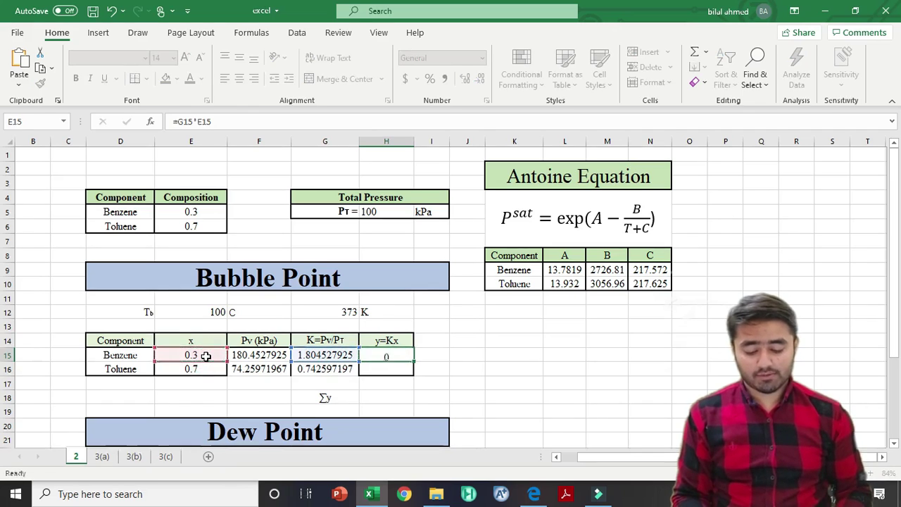
{"action": "key", "text": "Return"}
{"action": "left_click", "coordinate": [398, 354]}
{"action": "left_click_drag", "start_coordinate": [414, 361], "coordinate": [416, 376]}
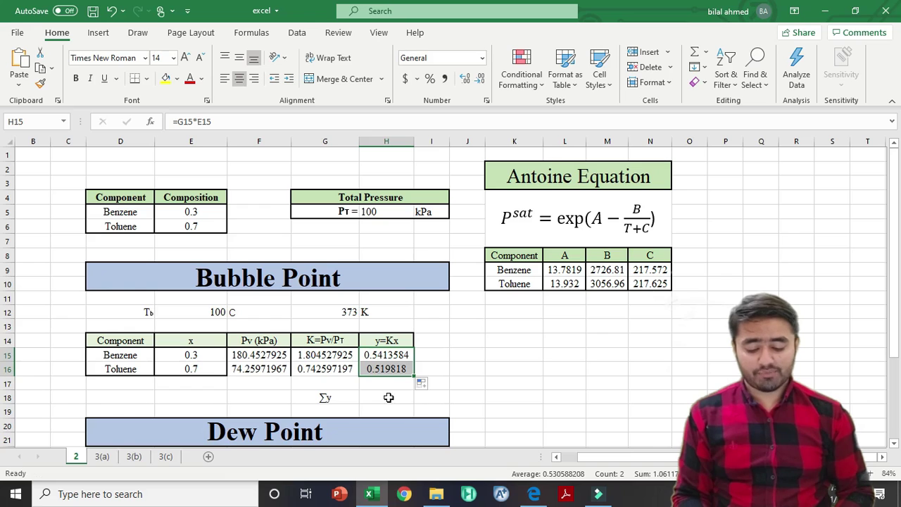
- Total the vapour fractions with =SUM(H15:H16) in H18, giving Σy of 1.0611764
{"action": "left_click", "coordinate": [388, 398]}
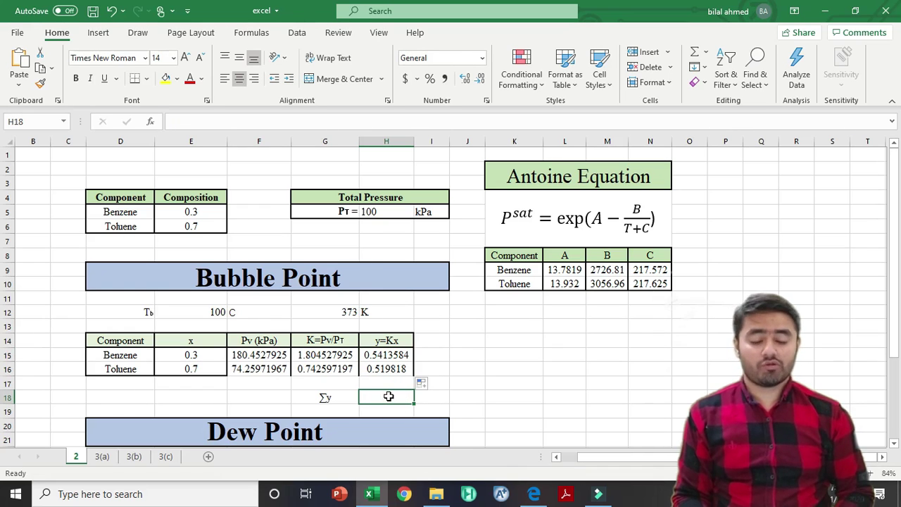
{"action": "type", "text": "="}
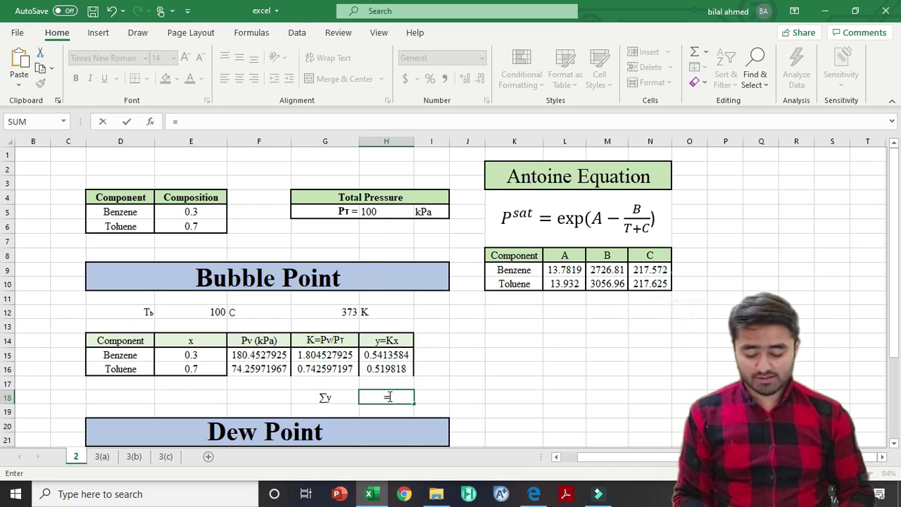
{"action": "type", "text": "SUM("}
{"action": "left_click_drag", "start_coordinate": [386, 355], "coordinate": [385, 369]}
{"action": "key", "text": "Return"}
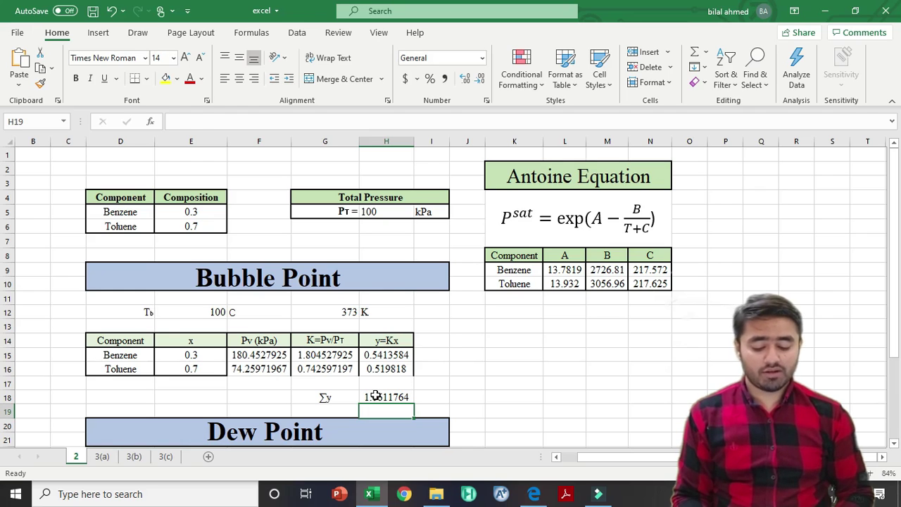
{"action": "left_click", "coordinate": [375, 396]}
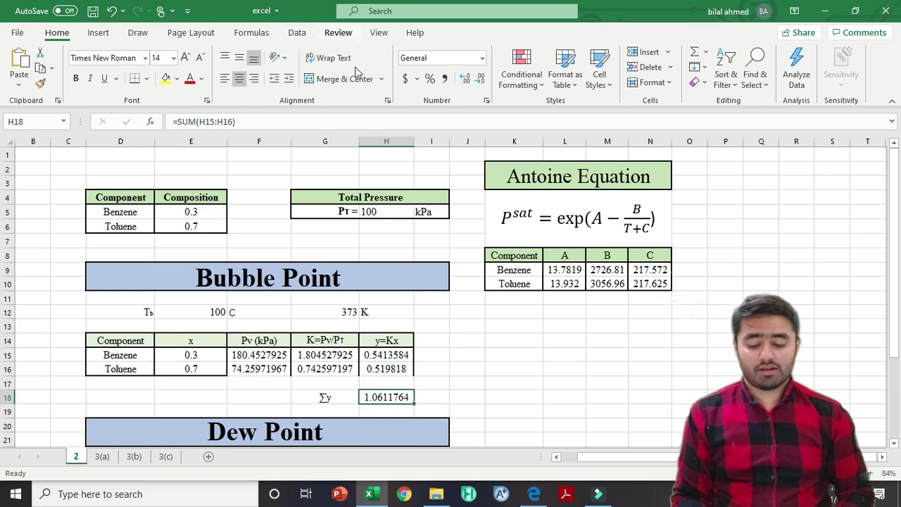
- Goal Seek H18 to 1 by changing E12, giving a bubble point of 97.96412152 °C
{"action": "left_click", "coordinate": [295, 33]}
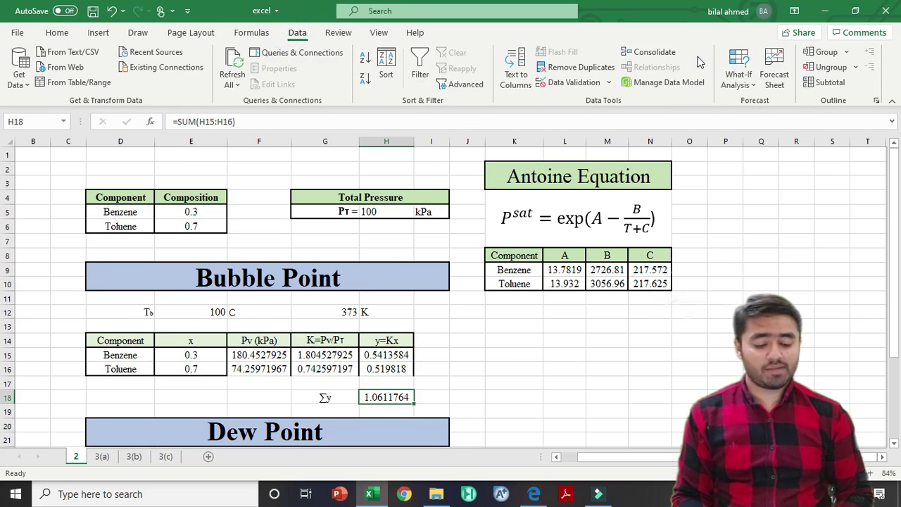
{"action": "left_click", "coordinate": [738, 79]}
{"action": "left_click", "coordinate": [754, 126]}
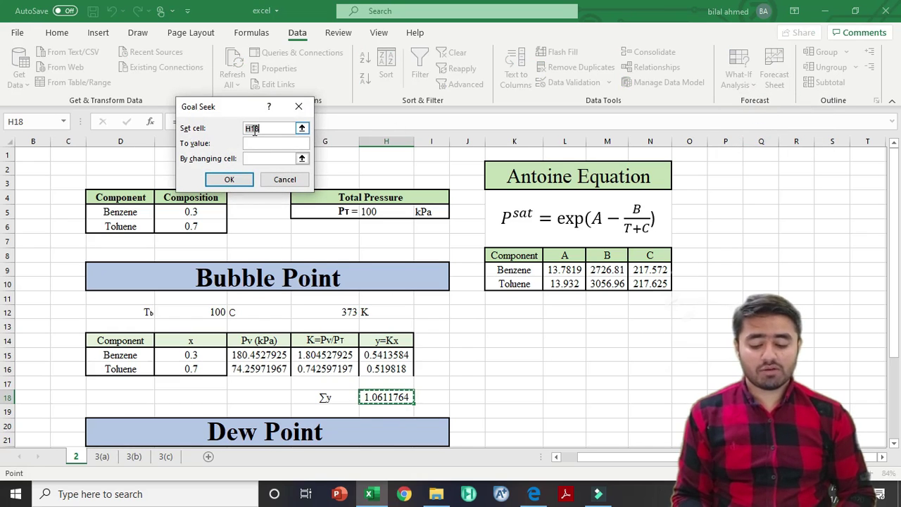
{"action": "left_click", "coordinate": [385, 396]}
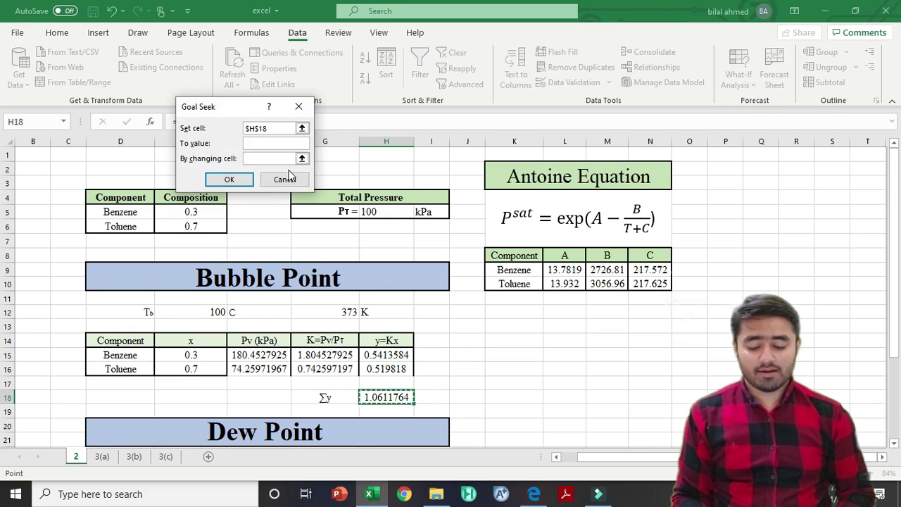
{"action": "left_click", "coordinate": [271, 145]}
{"action": "type", "text": "1"}
{"action": "left_click", "coordinate": [274, 158]}
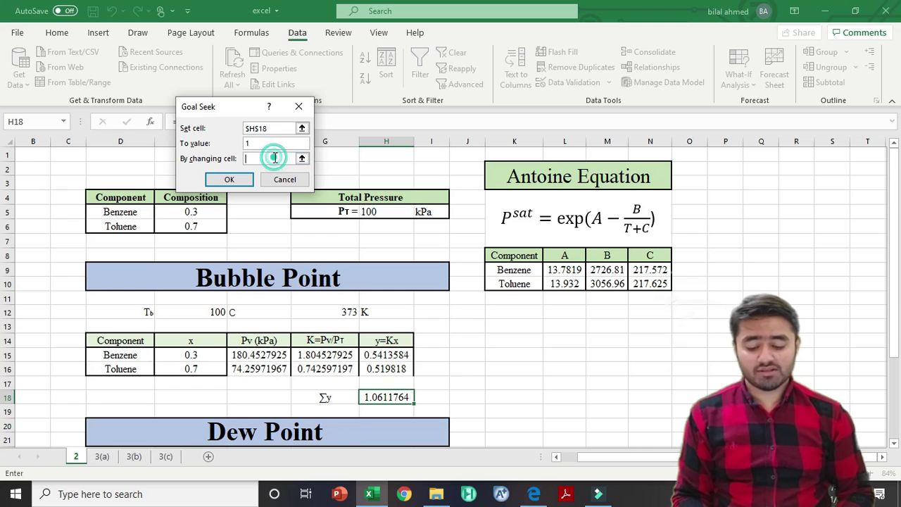
{"action": "left_click", "coordinate": [188, 314]}
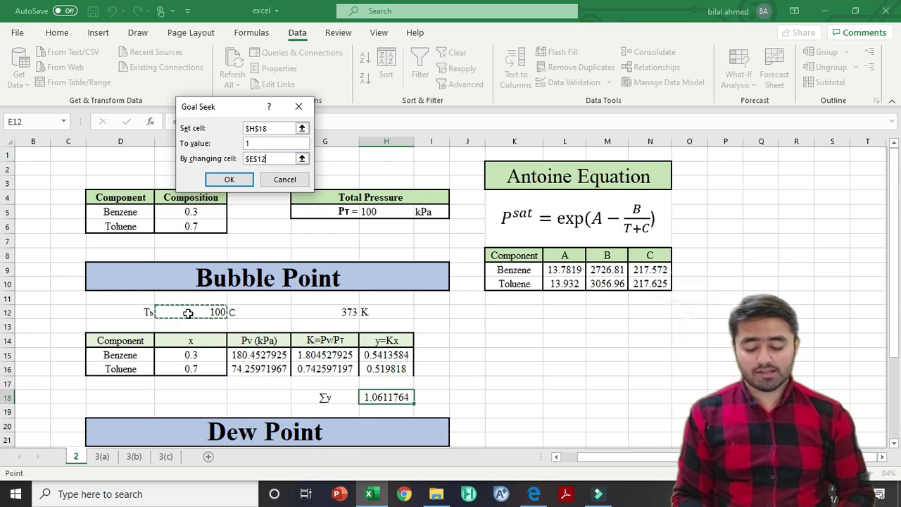
{"action": "key", "text": "Return"}
{"action": "key", "text": "Return"}
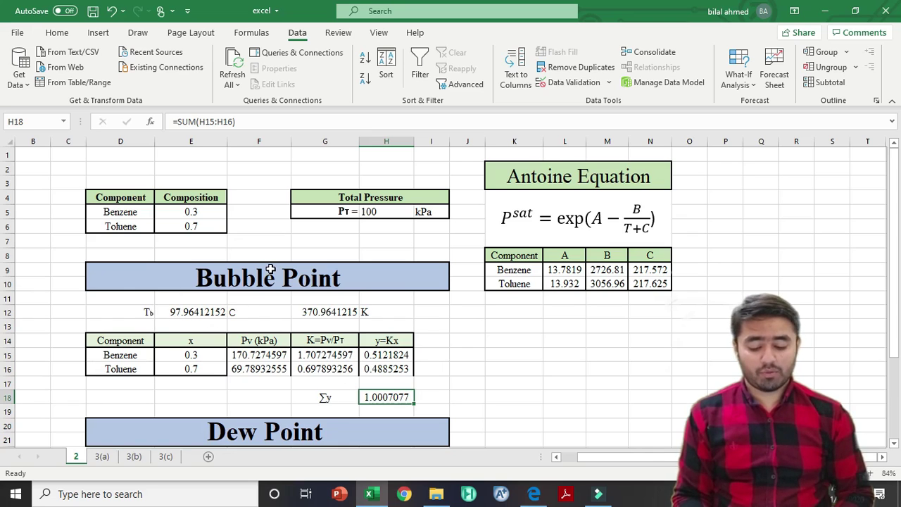
- Check the solved 97.9641215 °C temperature in E12, then scroll down to the Dew Point table
{"action": "left_click", "coordinate": [173, 313]}
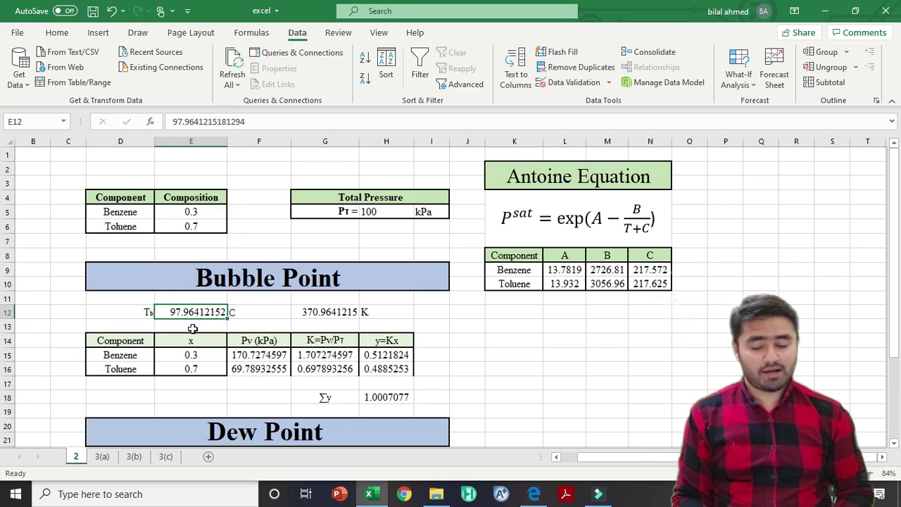
{"action": "scroll", "coordinate": [190, 317], "scroll_direction": "down", "scroll_amount": 1}
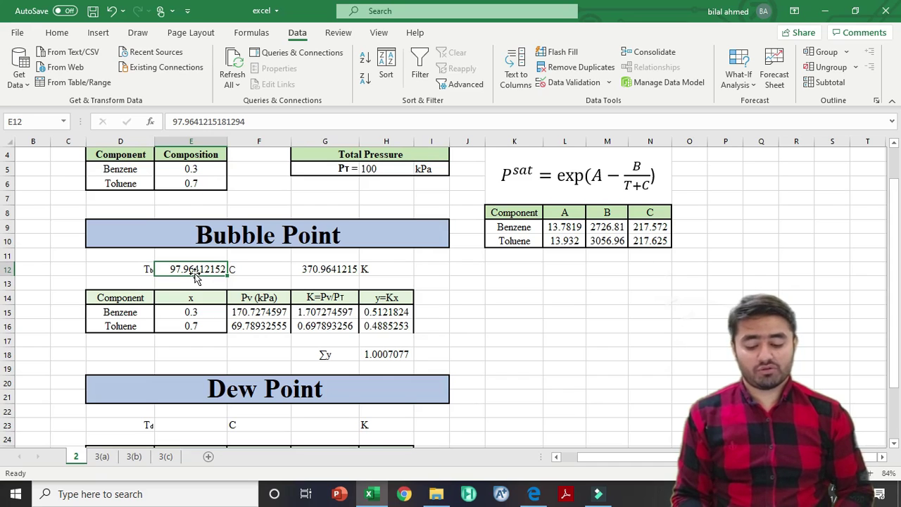
{"action": "scroll", "coordinate": [193, 253], "scroll_direction": "down", "scroll_amount": 5}
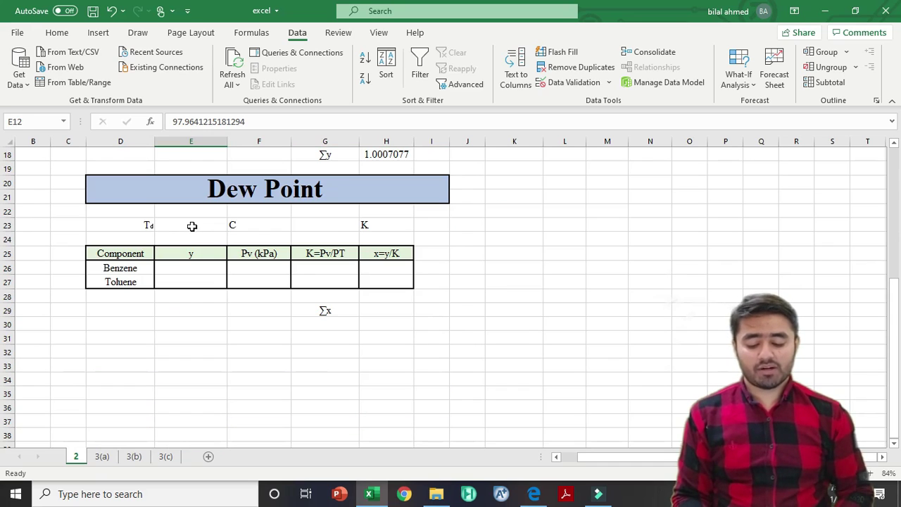
- Enter a Td of 100 C in E23 and convert it to 373 K with =E23+273
{"action": "left_click", "coordinate": [191, 226]}
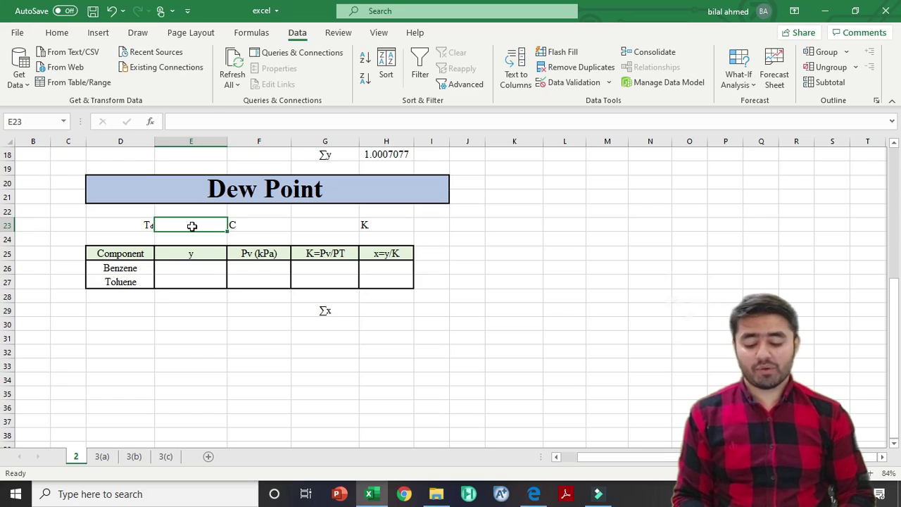
{"action": "type", "text": "100"}
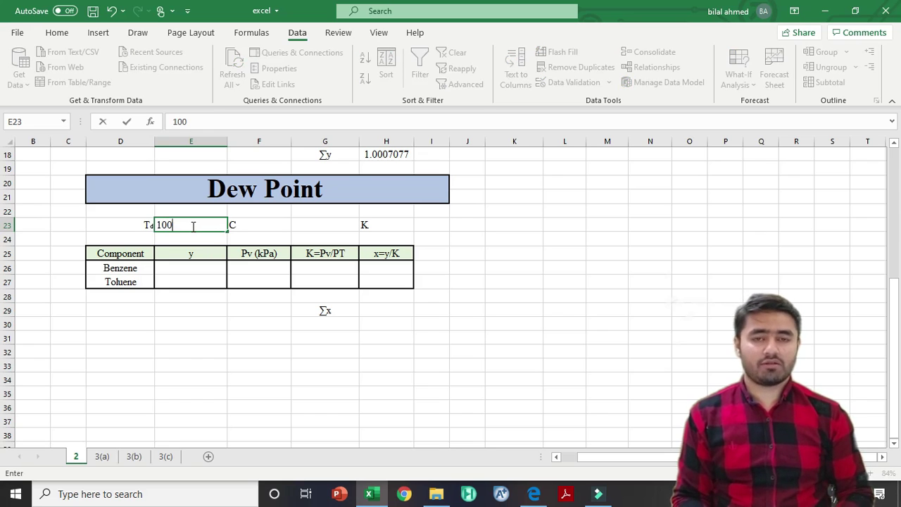
{"action": "left_click", "coordinate": [322, 225]}
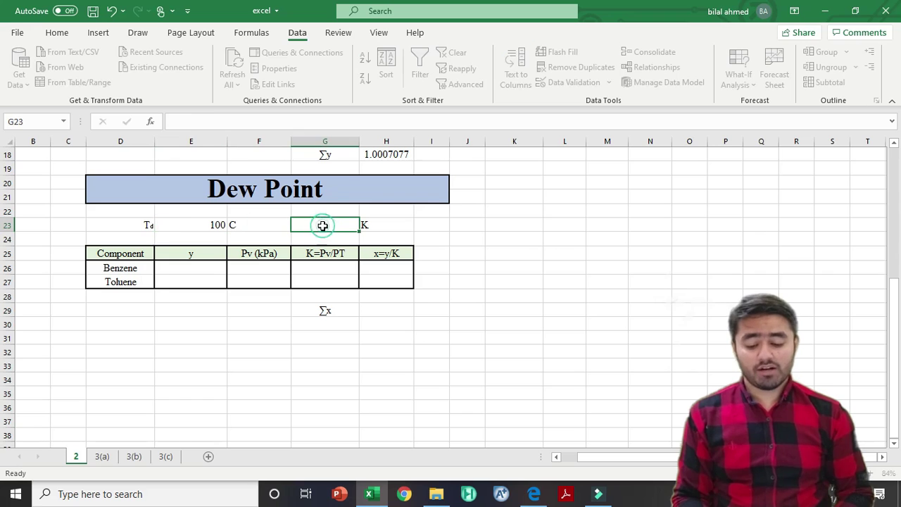
{"action": "type", "text": "="}
{"action": "left_click", "coordinate": [195, 225]}
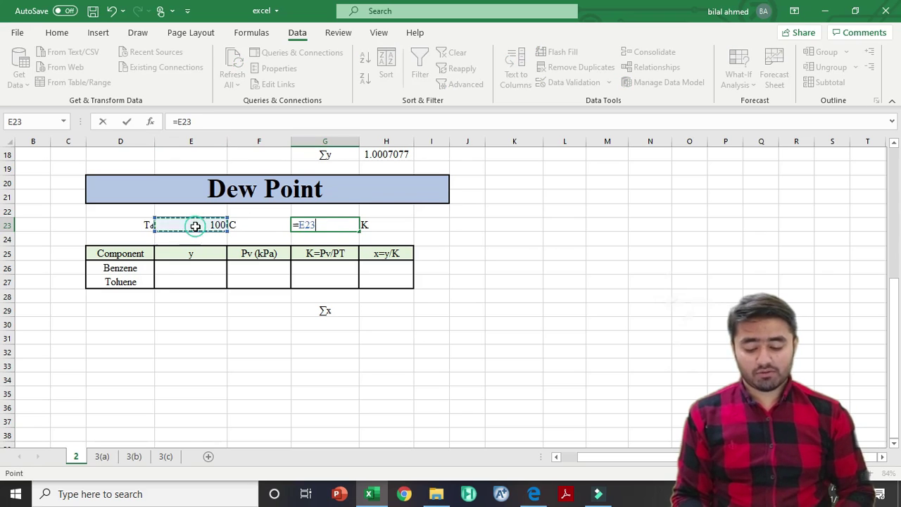
{"action": "type", "text": "+273"}
{"action": "key", "text": "Return"}
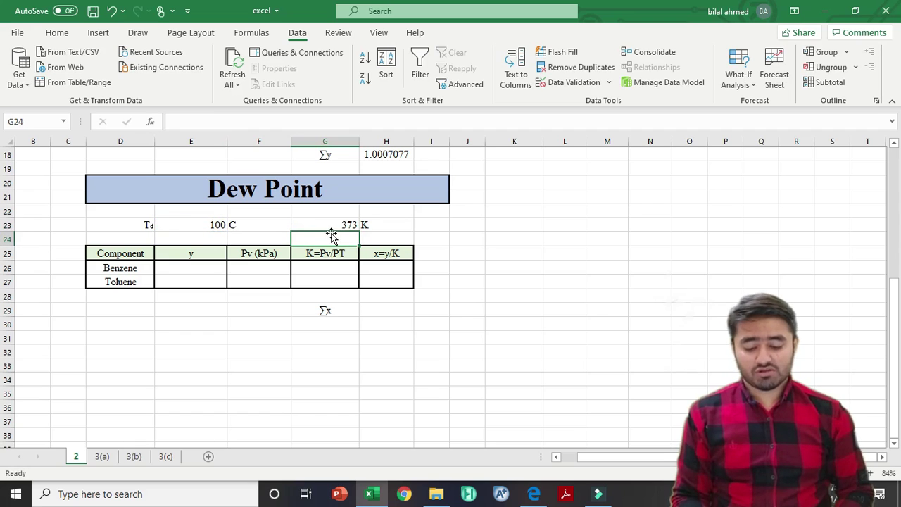
{"action": "left_click", "coordinate": [181, 269]}
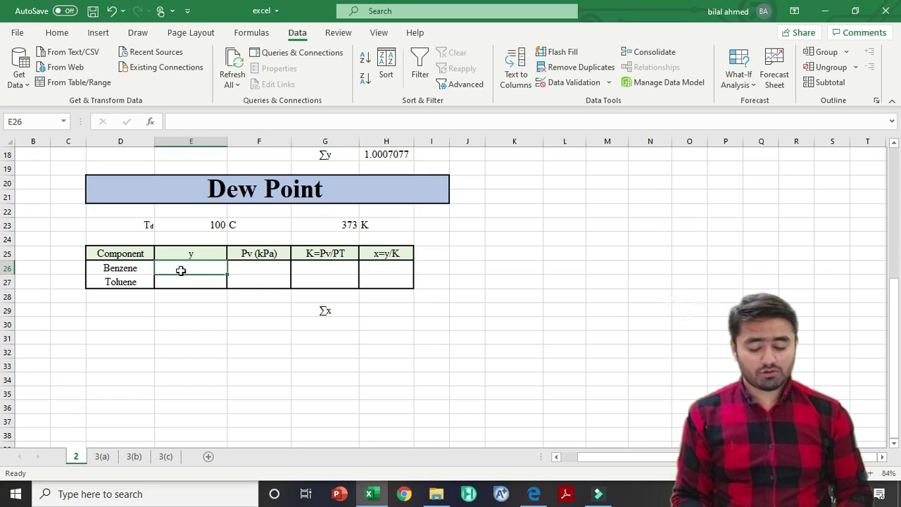
- Link the dew point y cells to the feed compositions: 0.3 for benzene and 0.7 for toluene
{"action": "type", "text": "="}
{"action": "scroll", "coordinate": [180, 268], "scroll_direction": "up", "scroll_amount": 6}
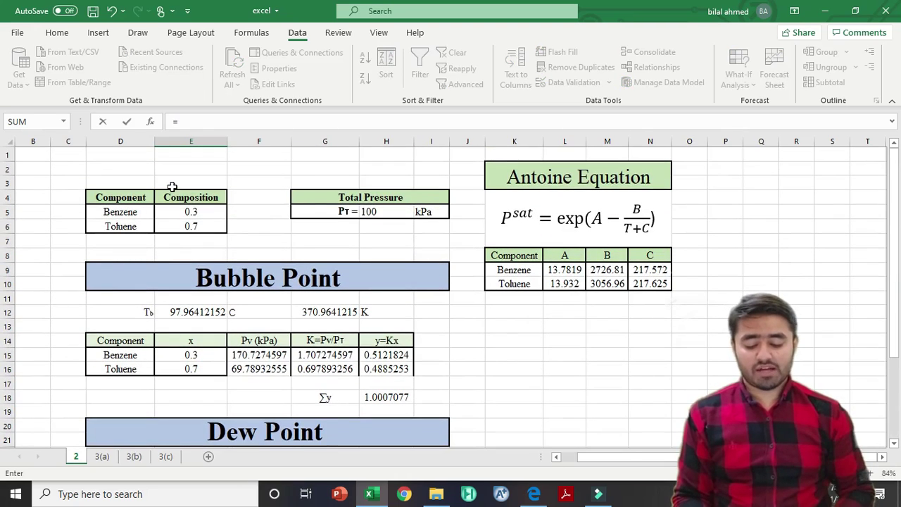
{"action": "left_click", "coordinate": [191, 212]}
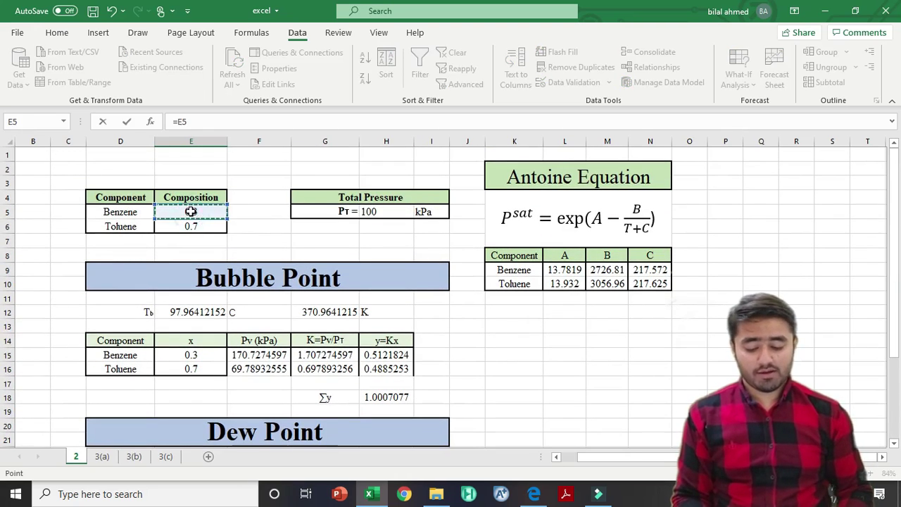
{"action": "key", "text": "Return"}
{"action": "type", "text": "="}
{"action": "scroll", "coordinate": [191, 211], "scroll_direction": "up", "scroll_amount": 3}
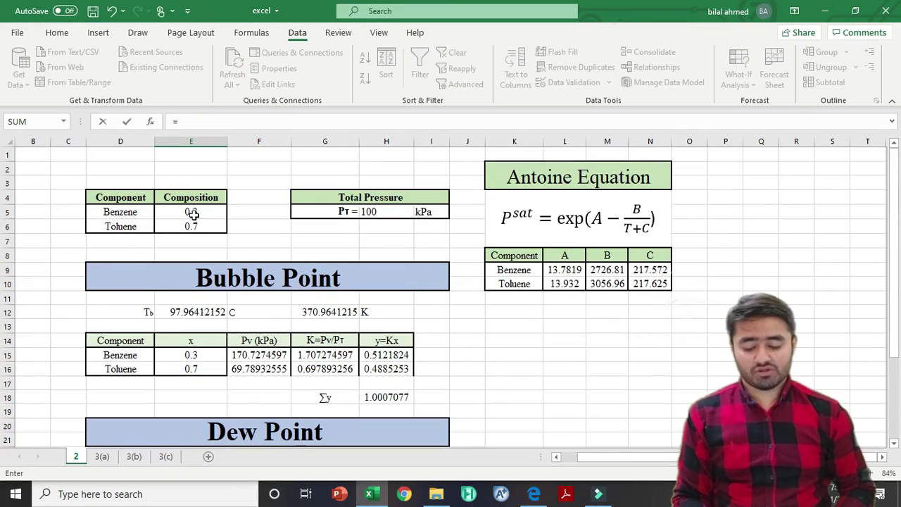
{"action": "left_click", "coordinate": [191, 225]}
{"action": "key", "text": "Return"}
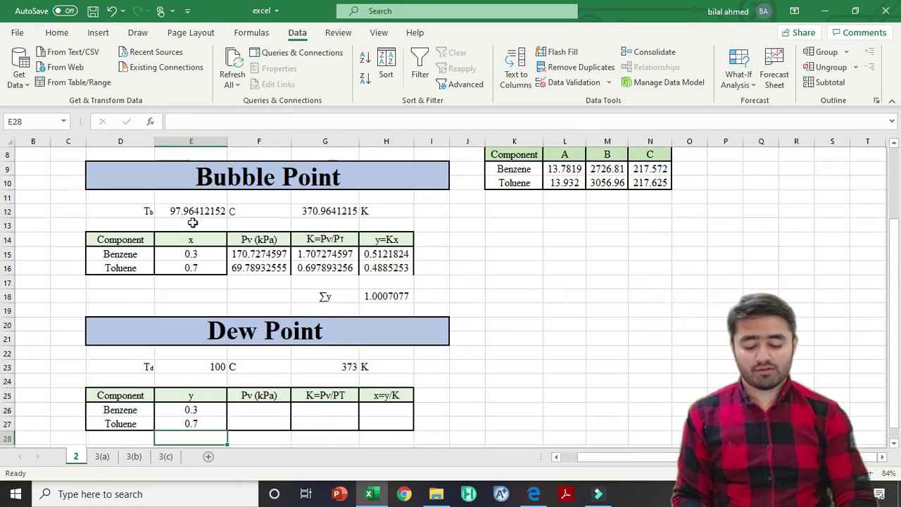
{"action": "scroll", "coordinate": [192, 222], "scroll_direction": "down", "scroll_amount": 2}
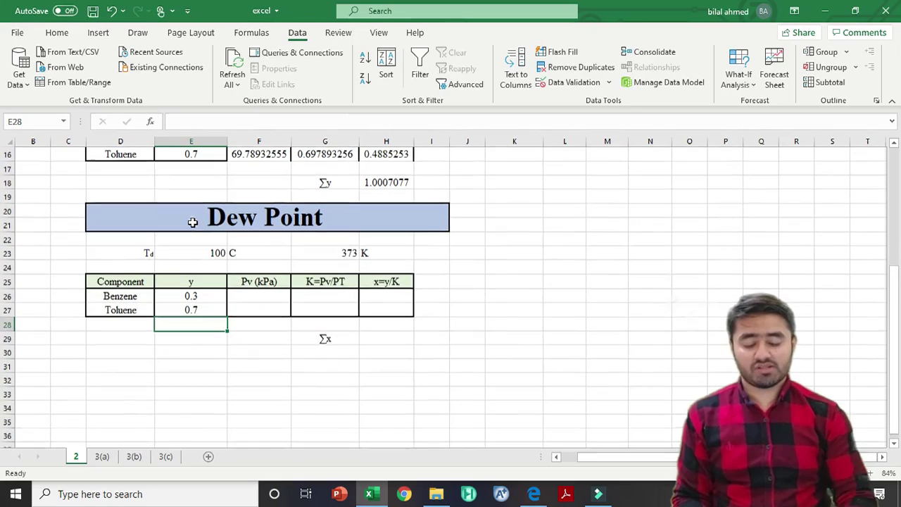
{"action": "left_click", "coordinate": [265, 296]}
- Start benzene's vapour pressure formula in F26 with EXP, Antoine constants A and B, and the dew temperature
{"action": "type", "text": "="}
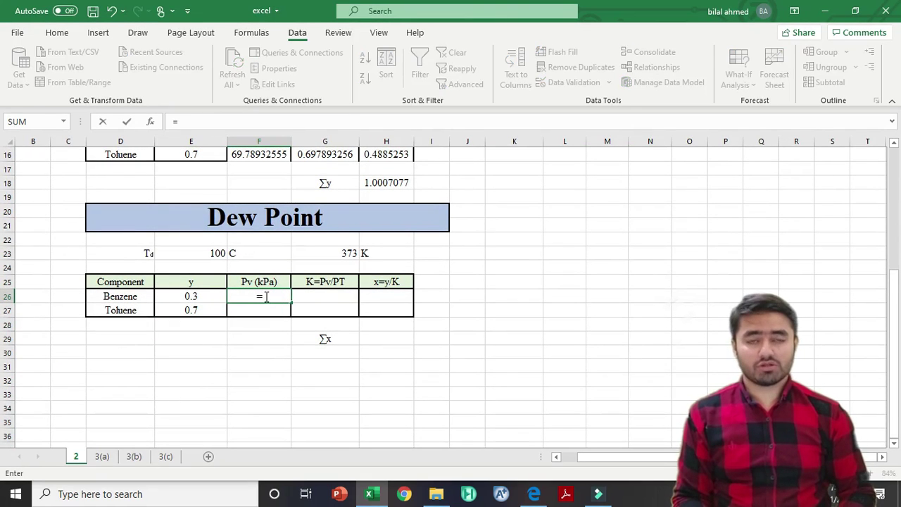
{"action": "type", "text": "("}
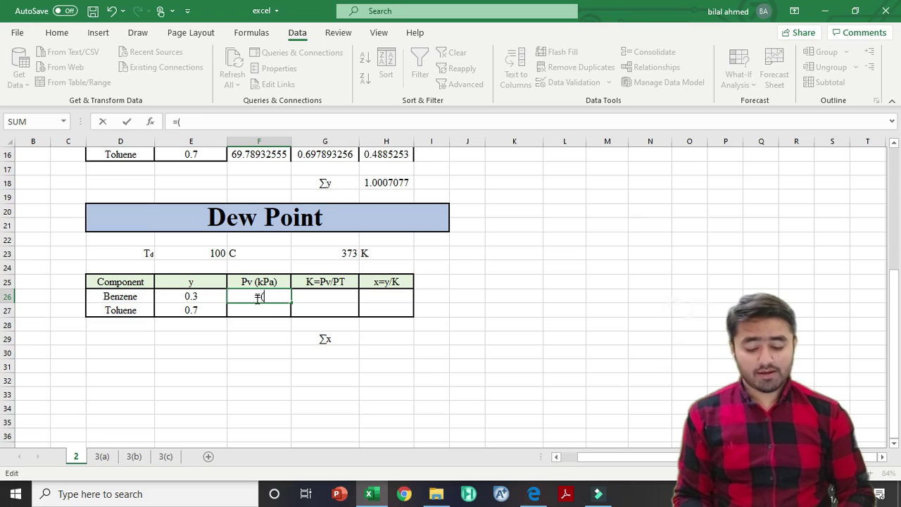
{"action": "type", "text": "exp(("}
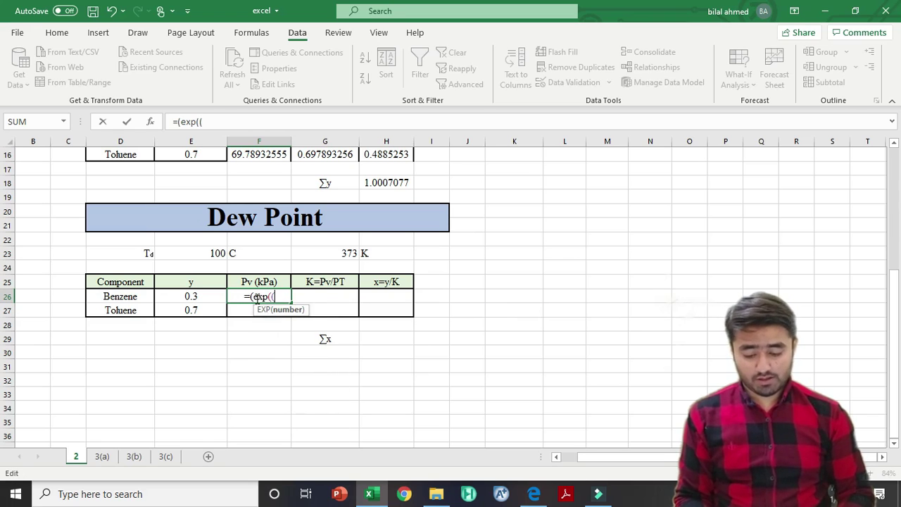
{"action": "scroll", "coordinate": [257, 297], "scroll_direction": "up", "scroll_amount": 4}
{"action": "left_click", "coordinate": [571, 227]}
{"action": "type", "text": "-"}
{"action": "type", "text": "("}
{"action": "left_click", "coordinate": [606, 227]}
{"action": "type", "text": "/"}
{"action": "left_click", "coordinate": [190, 427]}
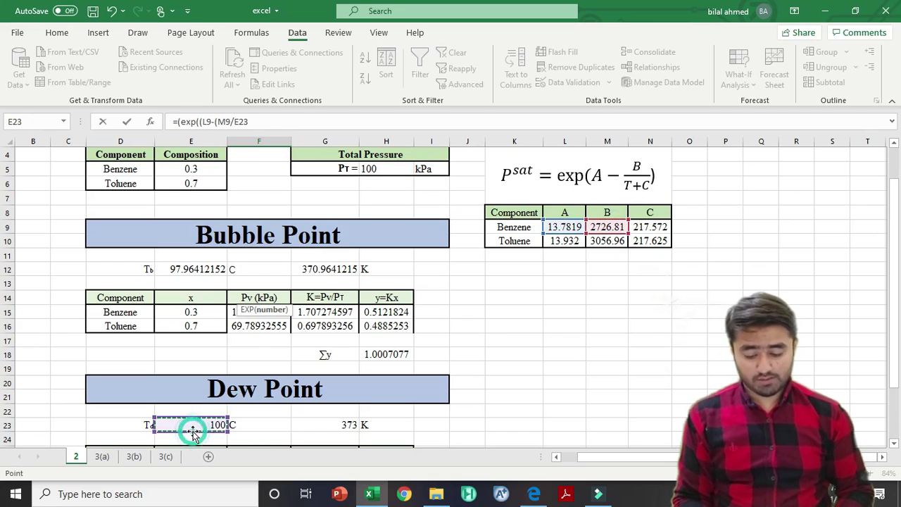
- Complete F26 as =EXP((L9-(M9/($E$23+N9)))), giving 180.4527925 kPa for benzene
{"action": "left_click", "coordinate": [233, 123]}
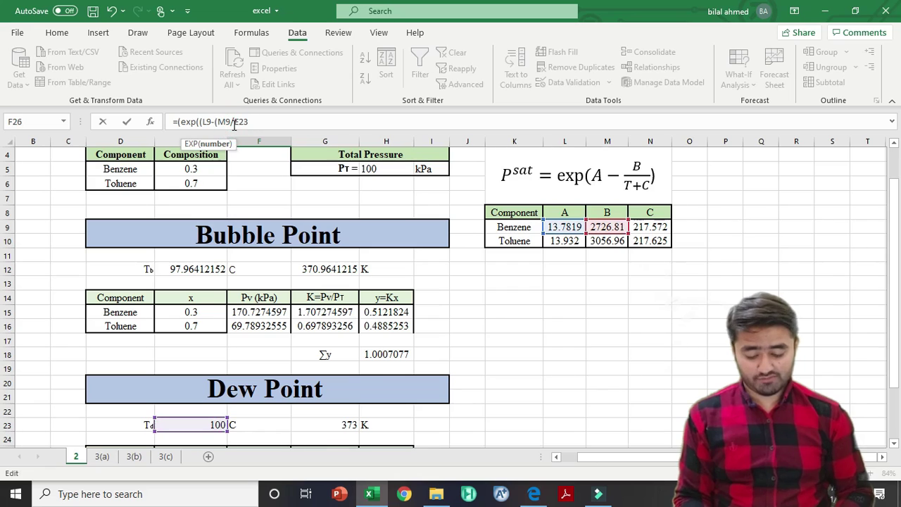
{"action": "type", "text": "$"}
{"action": "key", "text": "Left"}
{"action": "type", "text": "("}
{"action": "key", "text": "Right"}
{"action": "key", "text": "Right"}
{"action": "type", "text": "$+"}
{"action": "left_click", "coordinate": [641, 226]}
{"action": "type", "text": ")))))"}
{"action": "key", "text": "Return"}
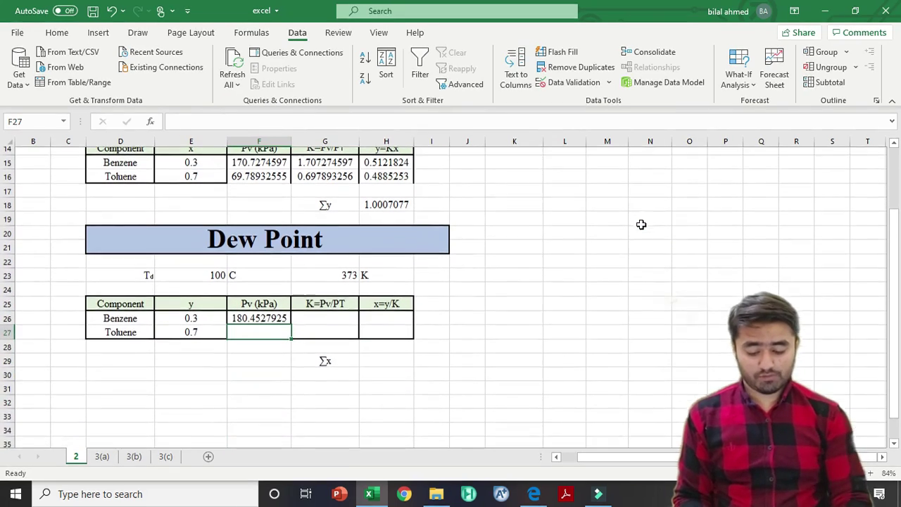
- Fill the Antoine formula down to F27, giving toluene 74.25971967 kPa
{"action": "left_click", "coordinate": [275, 325]}
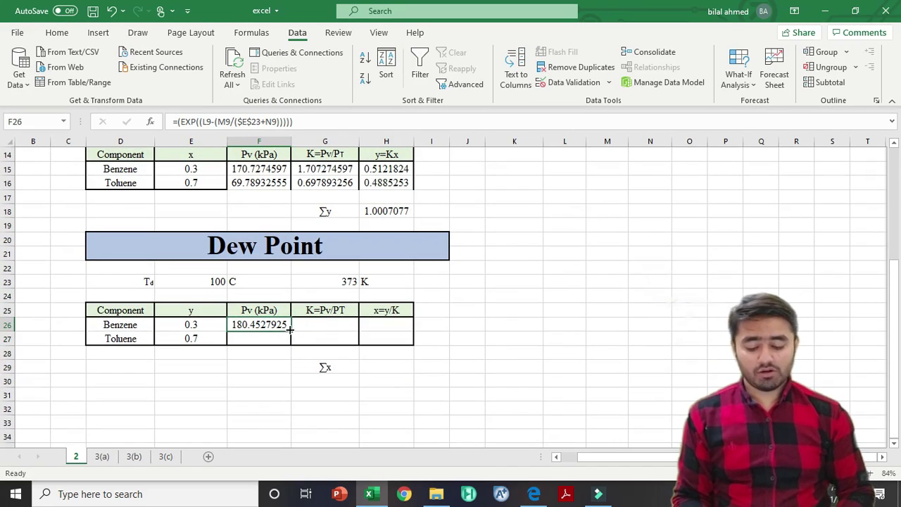
{"action": "left_click_drag", "start_coordinate": [291, 330], "coordinate": [290, 345]}
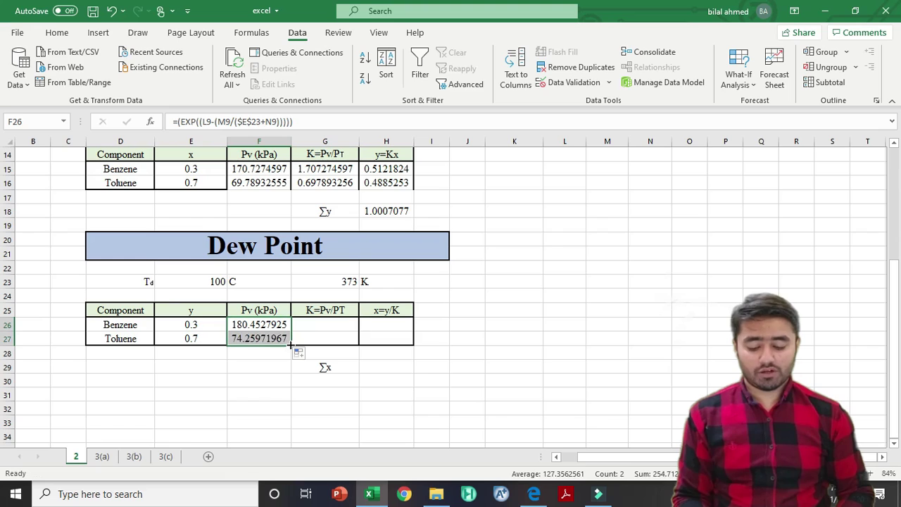
{"action": "left_click", "coordinate": [257, 339]}
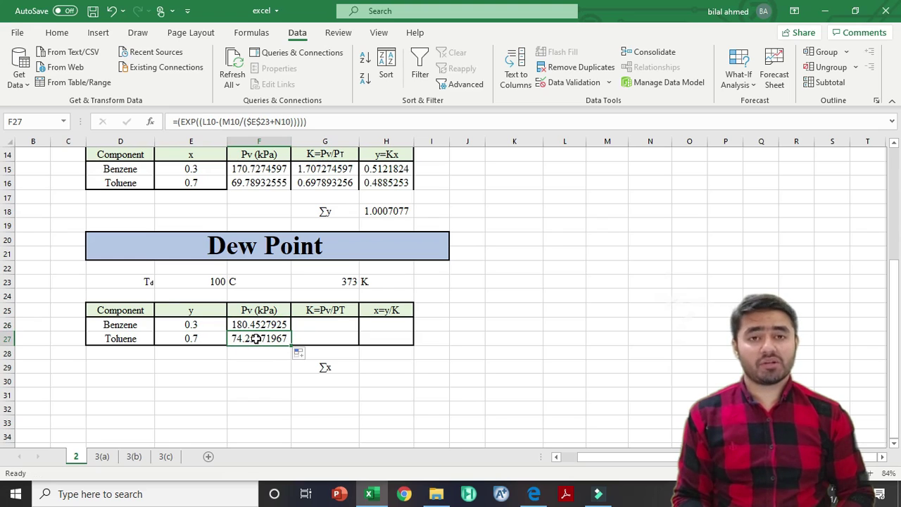
- Enter =F26/$H$5 in G26 for benzene's K value of 1.804527925
{"action": "left_click", "coordinate": [331, 324]}
{"action": "type", "text": "="}
{"action": "left_click", "coordinate": [259, 324]}
{"action": "type", "text": "/"}
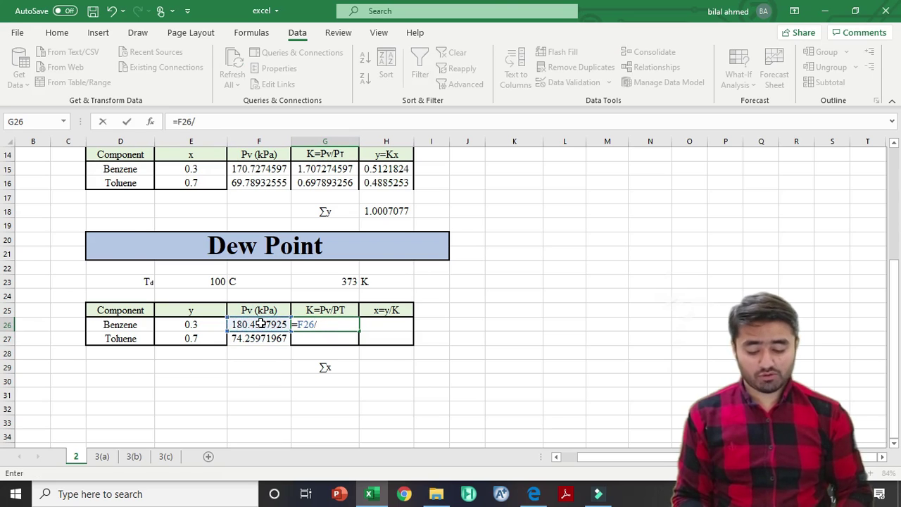
{"action": "scroll", "coordinate": [260, 324], "scroll_direction": "up", "scroll_amount": 5}
{"action": "left_click", "coordinate": [385, 211]}
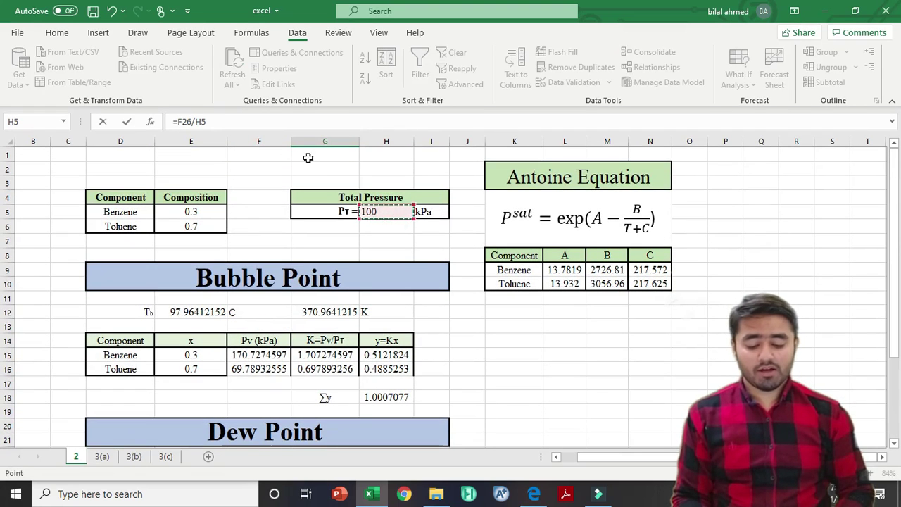
{"action": "left_click", "coordinate": [197, 121]}
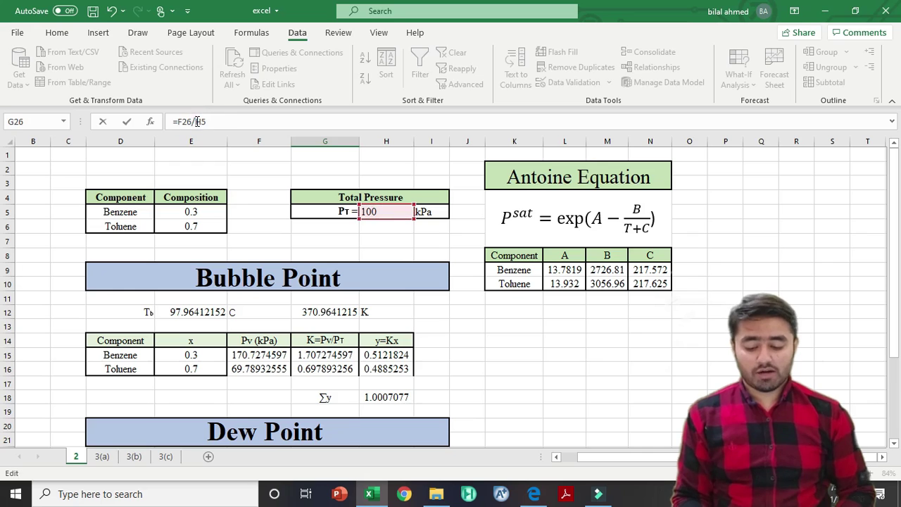
{"action": "key", "text": "F4"}
{"action": "key", "text": "Return"}
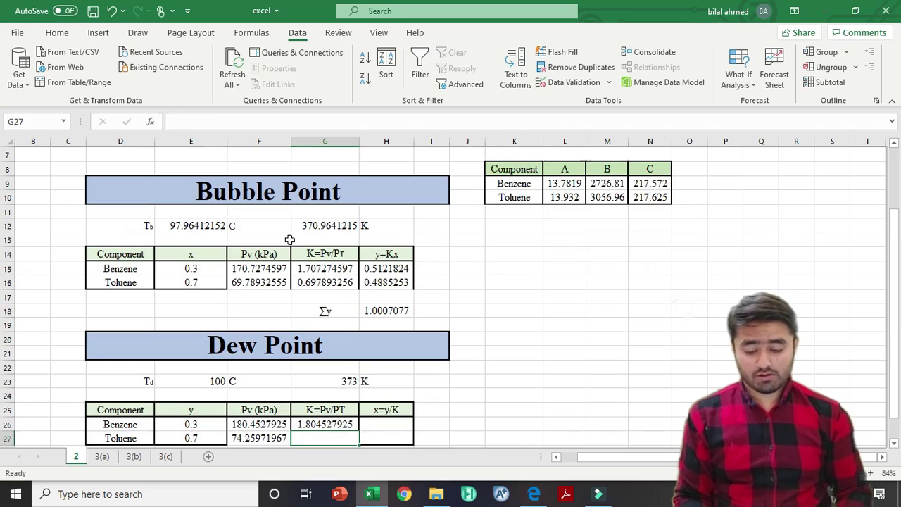
- Copy the K formula down to G27, giving toluene 0.742597197
{"action": "left_click", "coordinate": [329, 425]}
{"action": "left_click_drag", "start_coordinate": [359, 429], "coordinate": [360, 439]}
{"action": "left_click", "coordinate": [384, 424]}
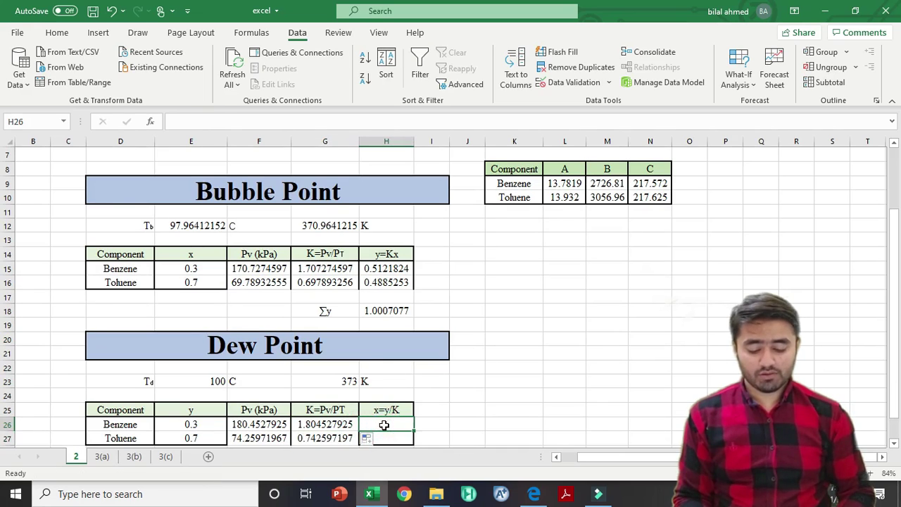
- Enter =E26/G26 in H26 for benzene's liquid fraction of 0.1662485
{"action": "scroll", "coordinate": [384, 424], "scroll_direction": "down", "scroll_amount": 3}
{"action": "type", "text": "="}
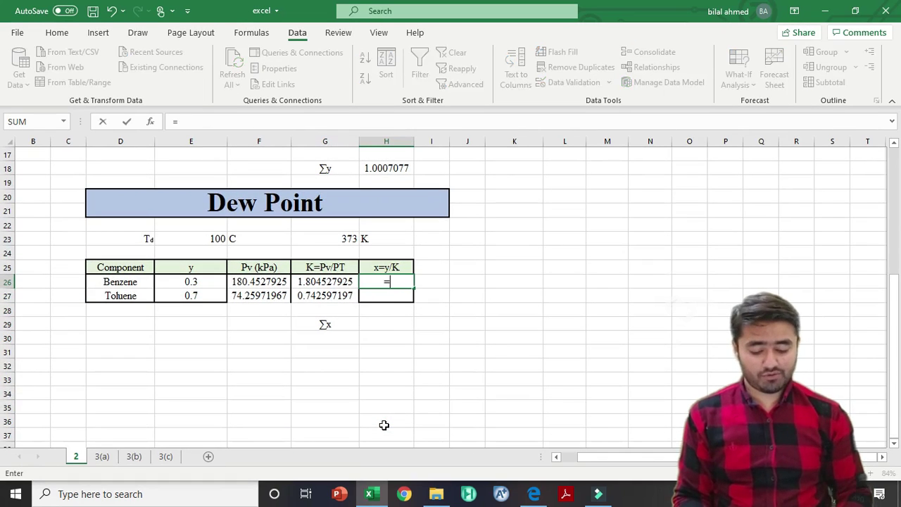
{"action": "left_click", "coordinate": [195, 282]}
{"action": "type", "text": "/"}
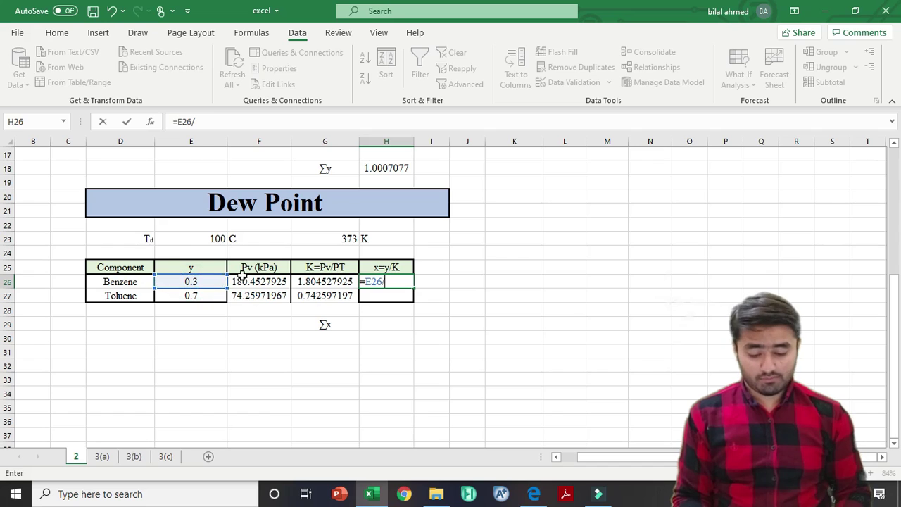
{"action": "left_click", "coordinate": [322, 279]}
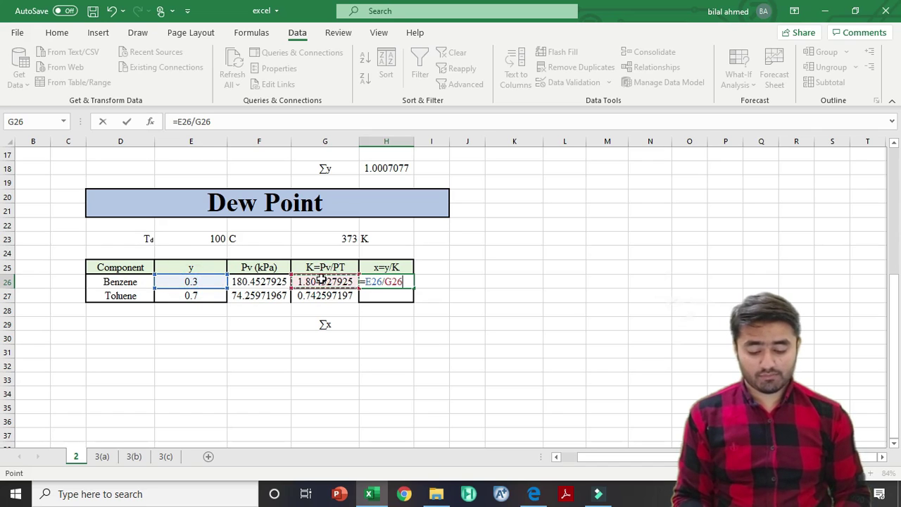
{"action": "key", "text": "Return"}
- Copy the x=y/K formula down to H27, giving toluene 0.9426375
{"action": "left_click", "coordinate": [386, 282]}
{"action": "left_click_drag", "start_coordinate": [415, 287], "coordinate": [414, 302]}
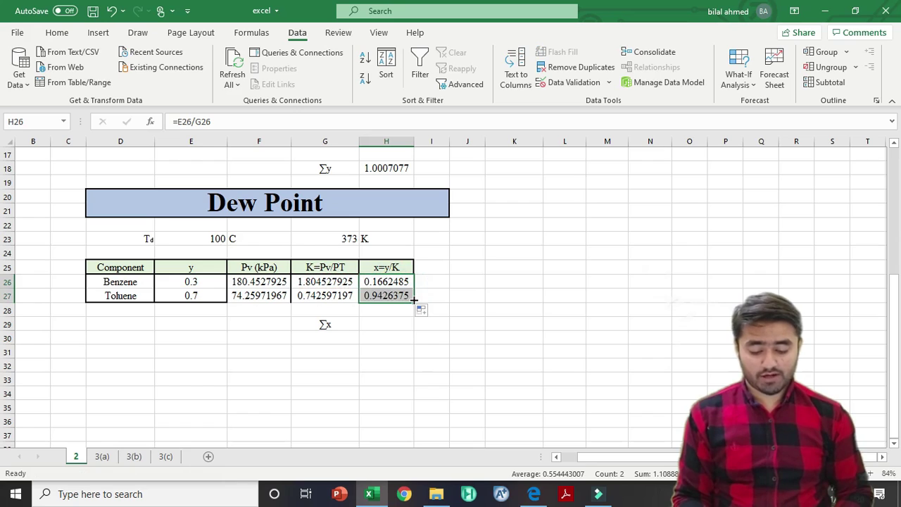
{"action": "left_click", "coordinate": [378, 324]}
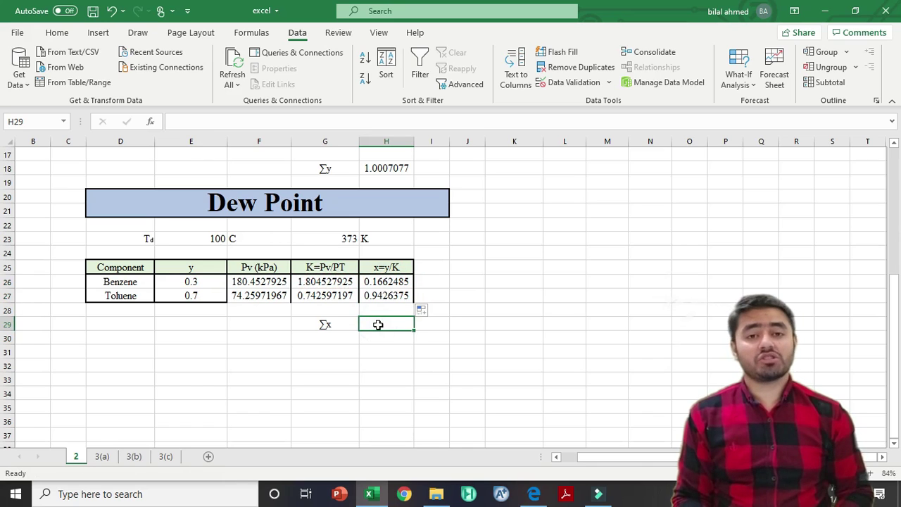
- Enter =SUM(H26:H27) in H29 for a Σx total of 1.108886
{"action": "type", "text": "="}
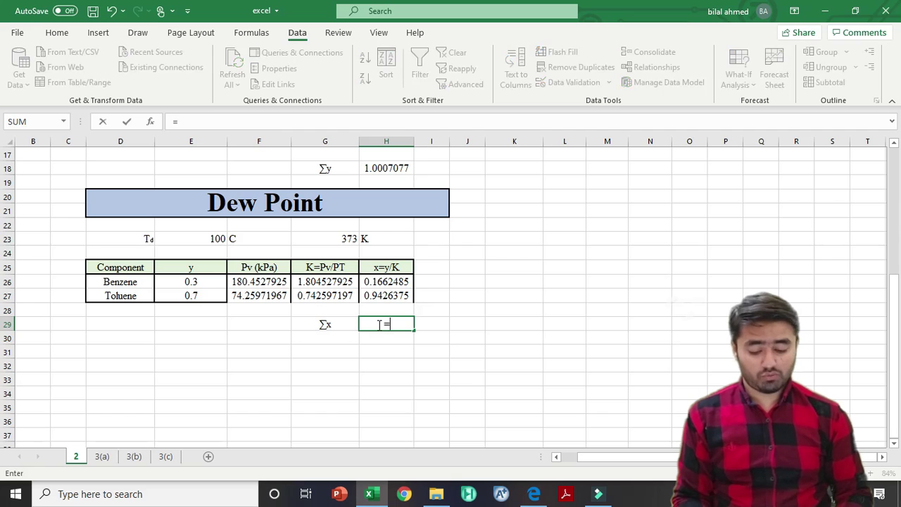
{"action": "type", "text": "SUM"}
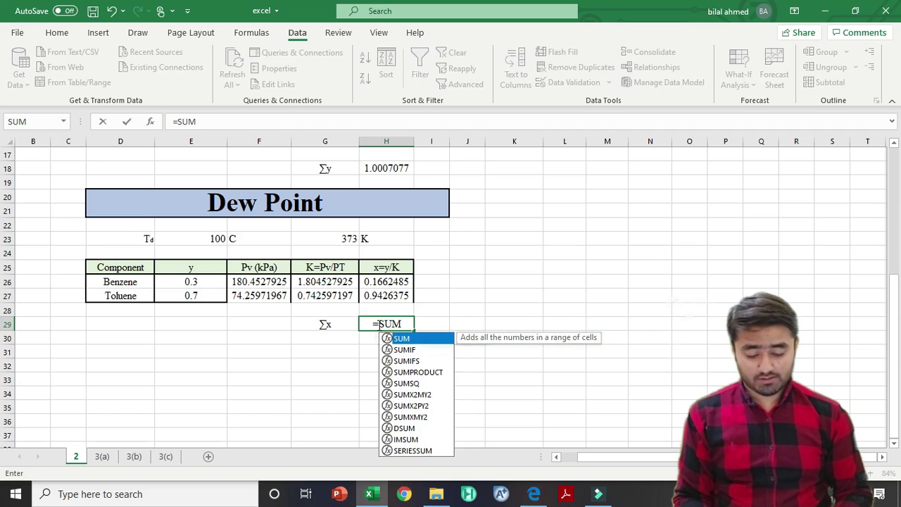
{"action": "type", "text": "("}
{"action": "left_click_drag", "start_coordinate": [395, 280], "coordinate": [395, 294]}
{"action": "type", "text": ")"}
{"action": "key", "text": "Return"}
{"action": "type", "text": "\\"}
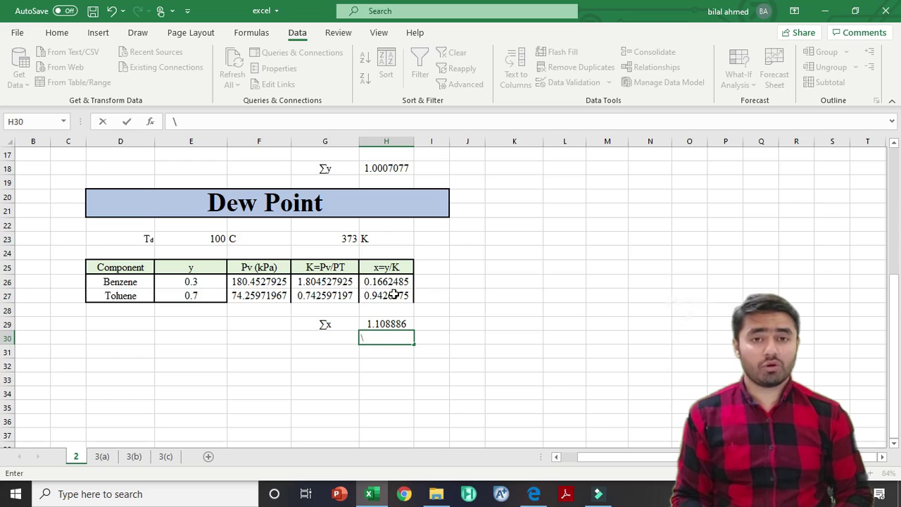
{"action": "left_click", "coordinate": [389, 317]}
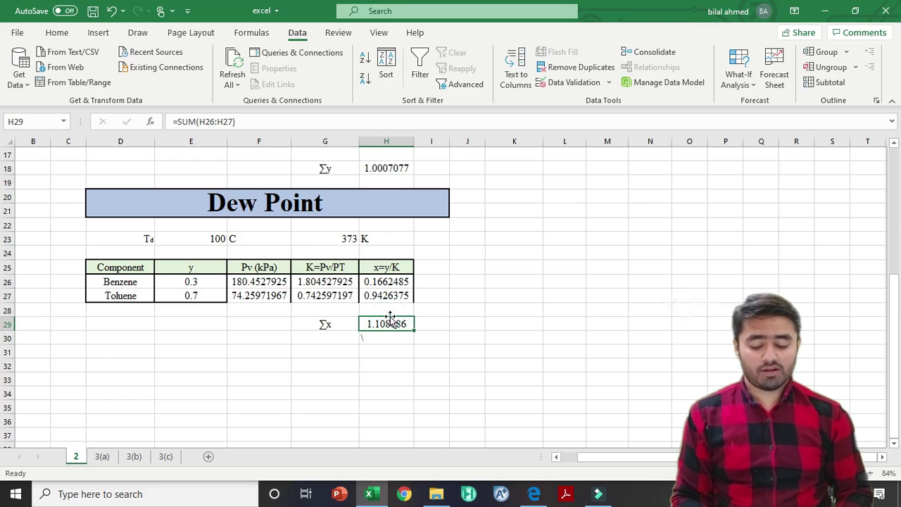
- Goal Seek H29 to 1 by changing E23, solving the dew temperature at 103.498798 C
{"action": "left_click", "coordinate": [732, 59]}
{"action": "left_click", "coordinate": [764, 122]}
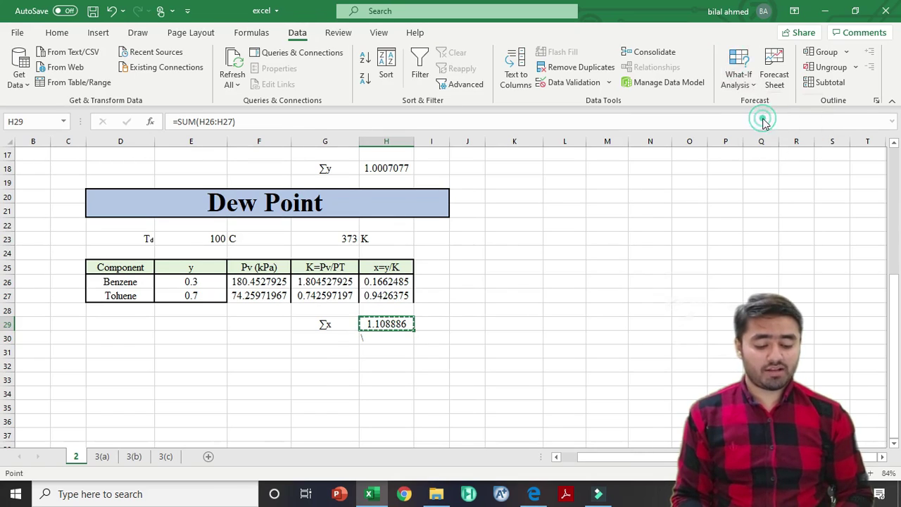
{"action": "left_click", "coordinate": [242, 125]}
{"action": "left_click", "coordinate": [393, 325]}
{"action": "left_click", "coordinate": [259, 140]}
{"action": "type", "text": "1"}
{"action": "left_click", "coordinate": [240, 155]}
{"action": "left_click", "coordinate": [210, 242]}
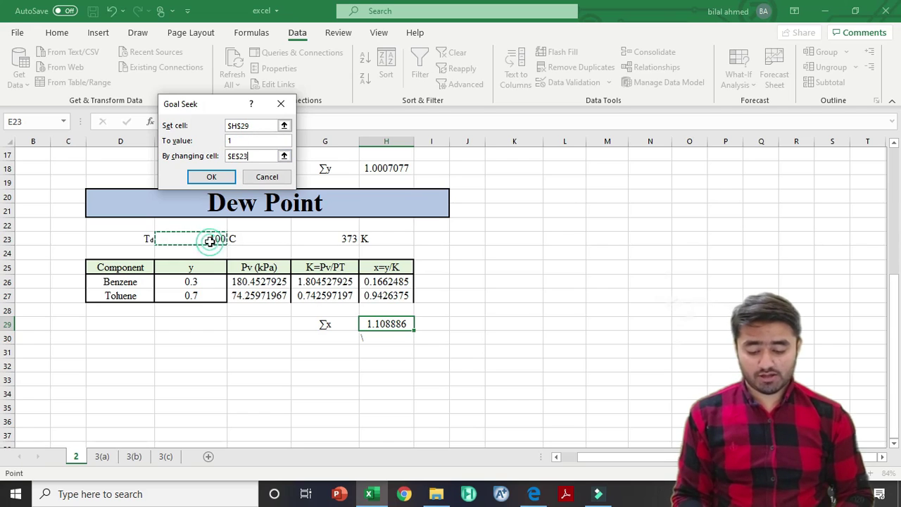
{"action": "left_click", "coordinate": [226, 178]}
{"action": "left_click", "coordinate": [226, 178]}
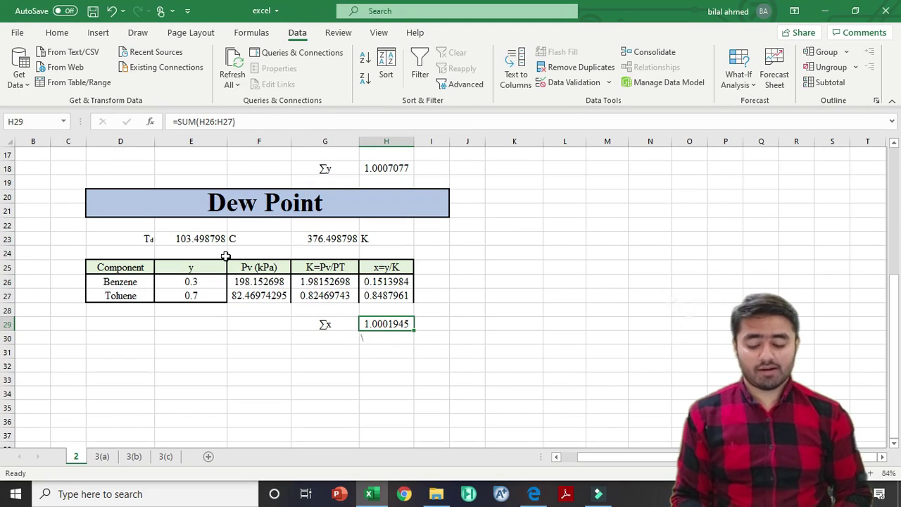
{"action": "left_click", "coordinate": [180, 238]}
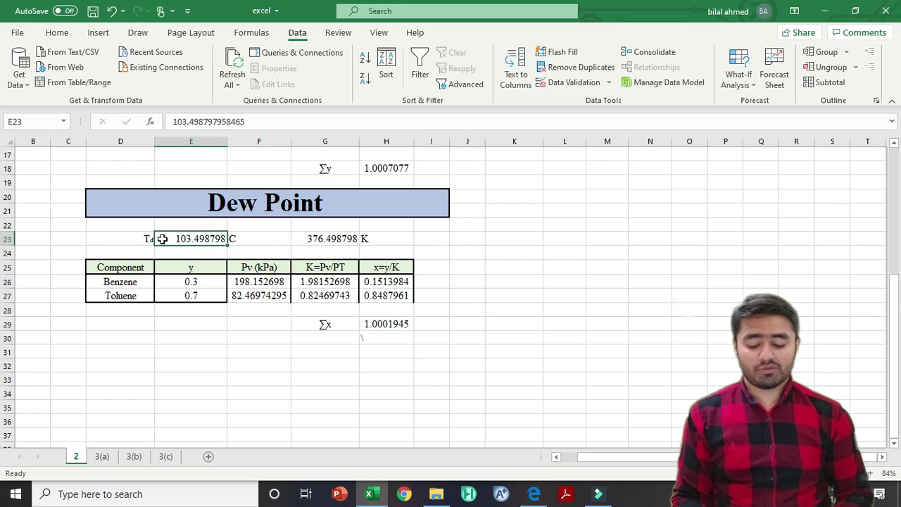